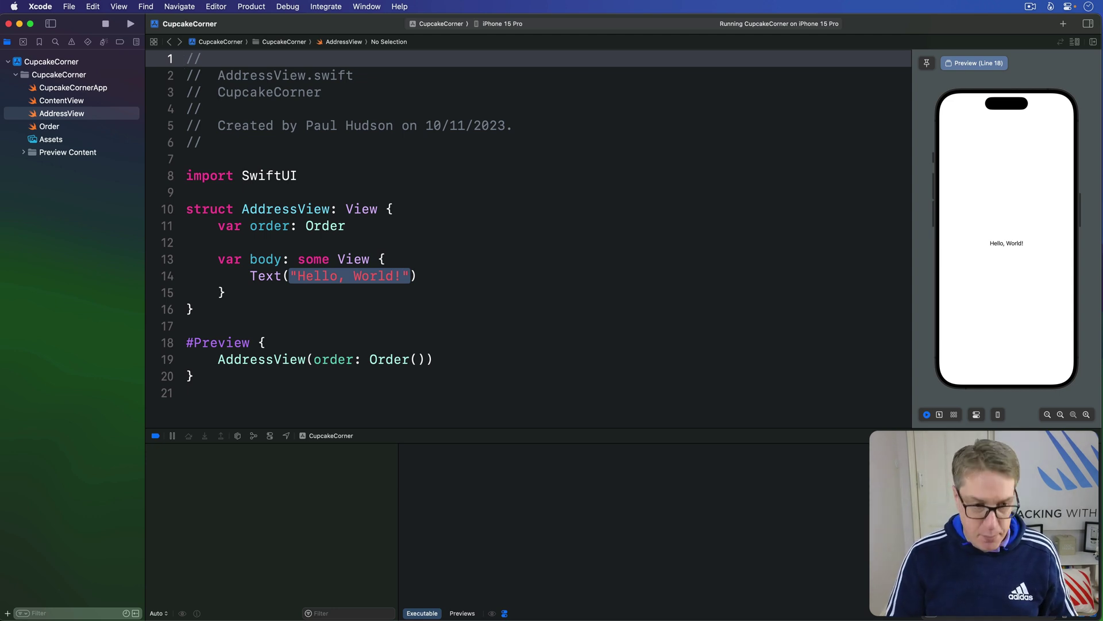
Create a new SwiftUI View file named CheckoutView.
{"action": "key", "text": "super+n"}
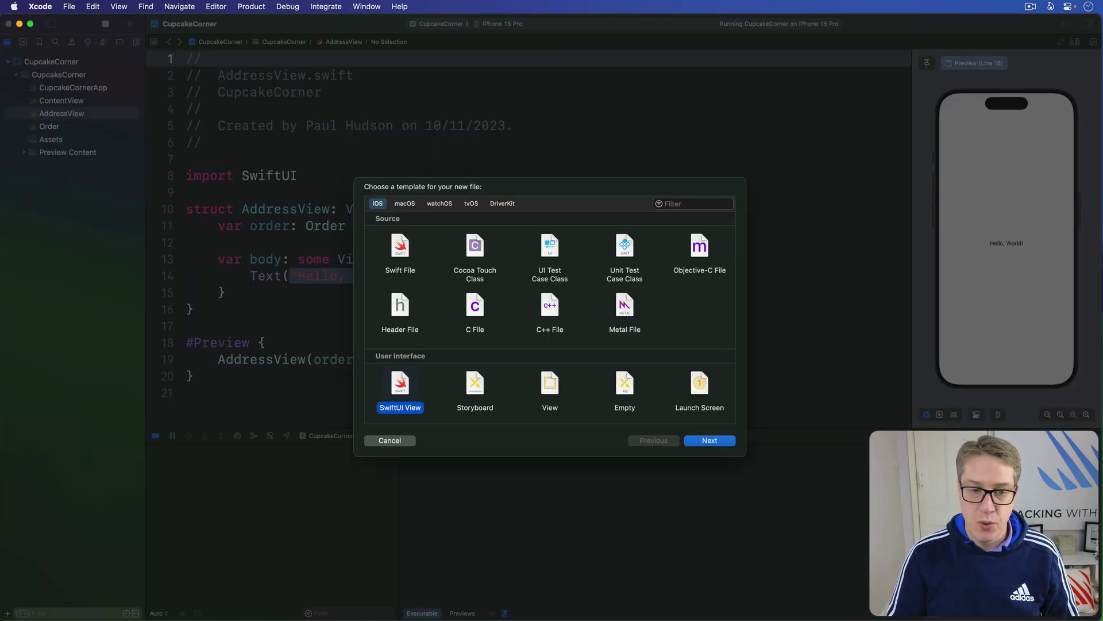
{"action": "key", "text": "Return"}
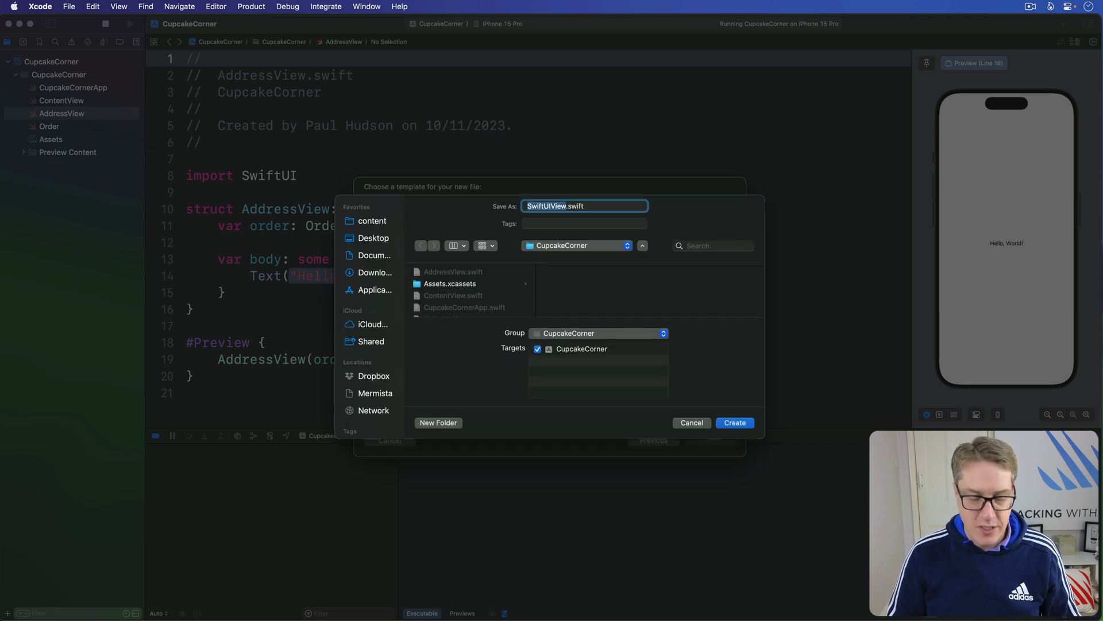
{"action": "type", "text": "Checkou"}
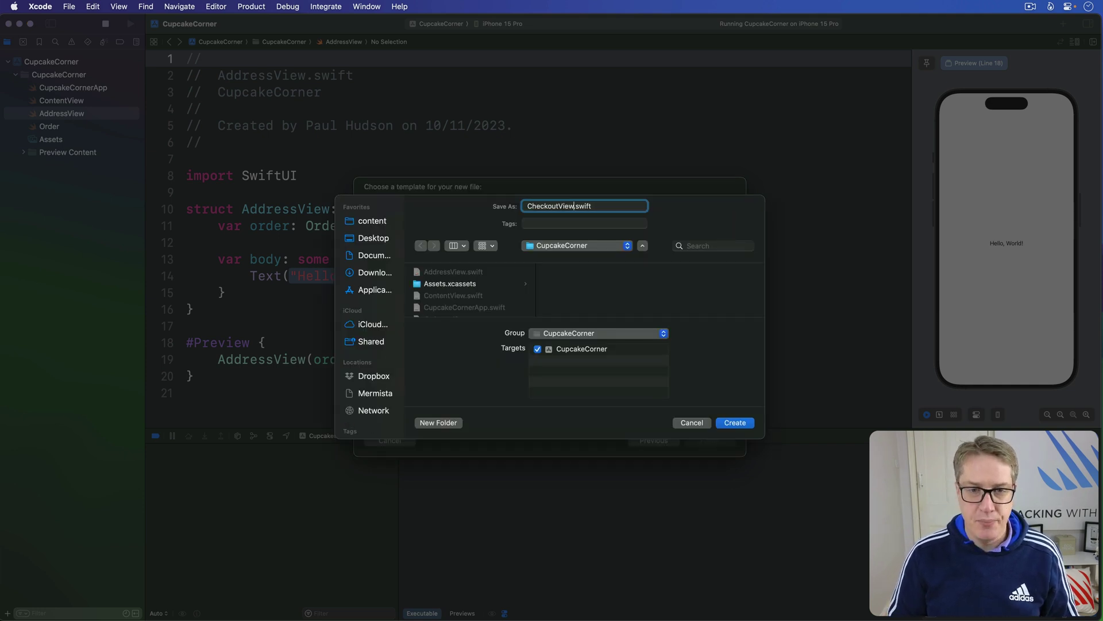
{"action": "key", "text": "Return"}
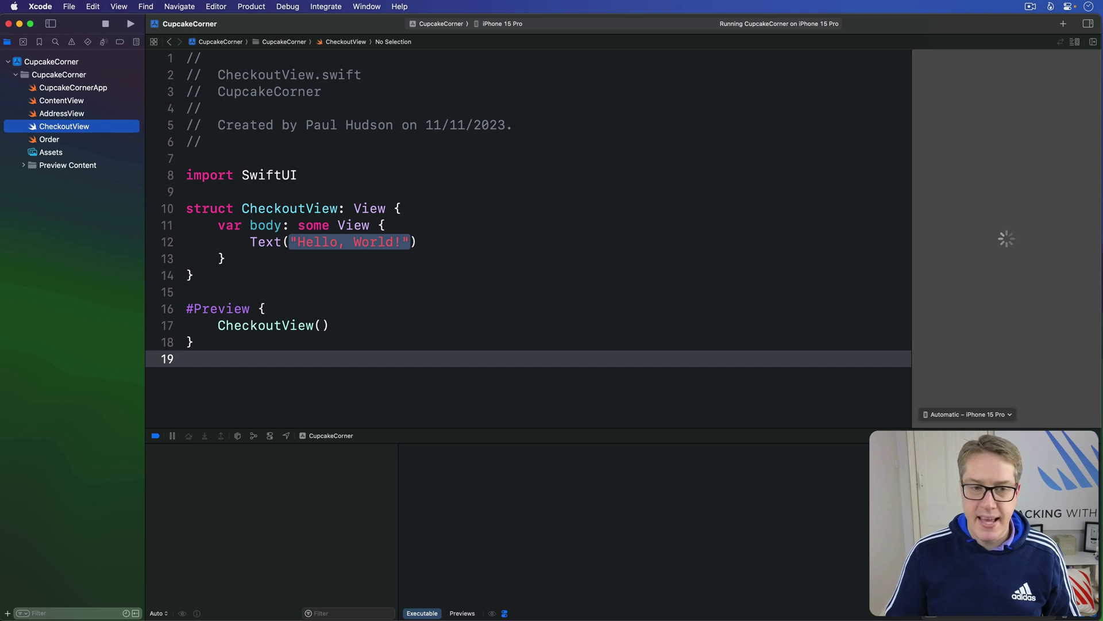
Add a 'var order: Order' property to CheckoutView.
{"action": "left_click", "coordinate": [498, 218]}
{"action": "key", "text": "Up"}
{"action": "key", "text": "Return"}
{"action": "key", "text": "Return"}
{"action": "key", "text": "Up"}
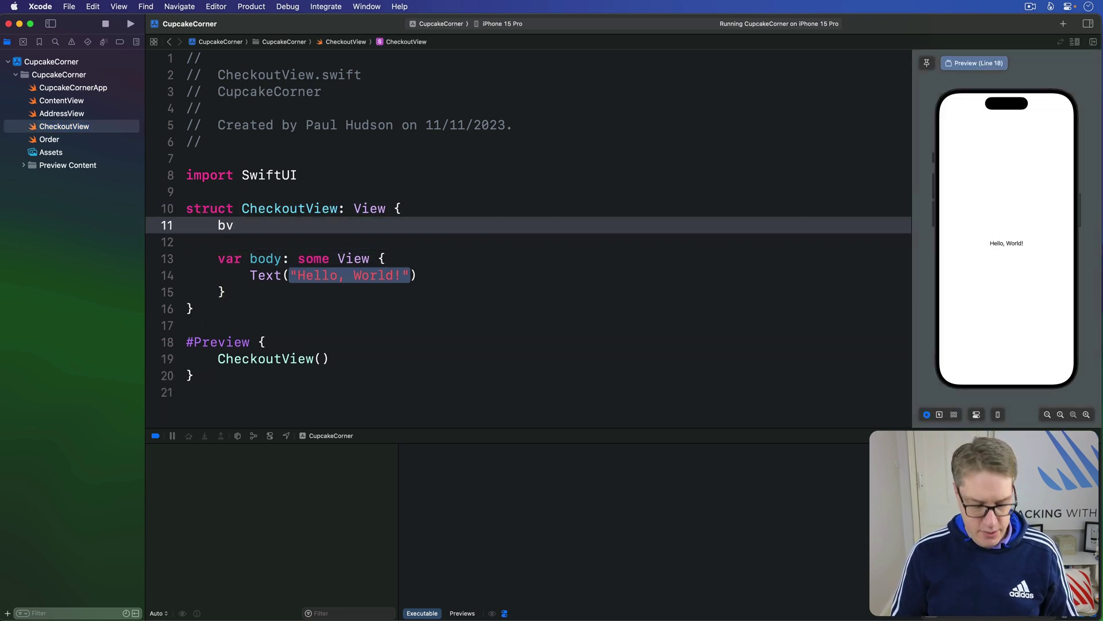
{"action": "type", "text": "var order"}
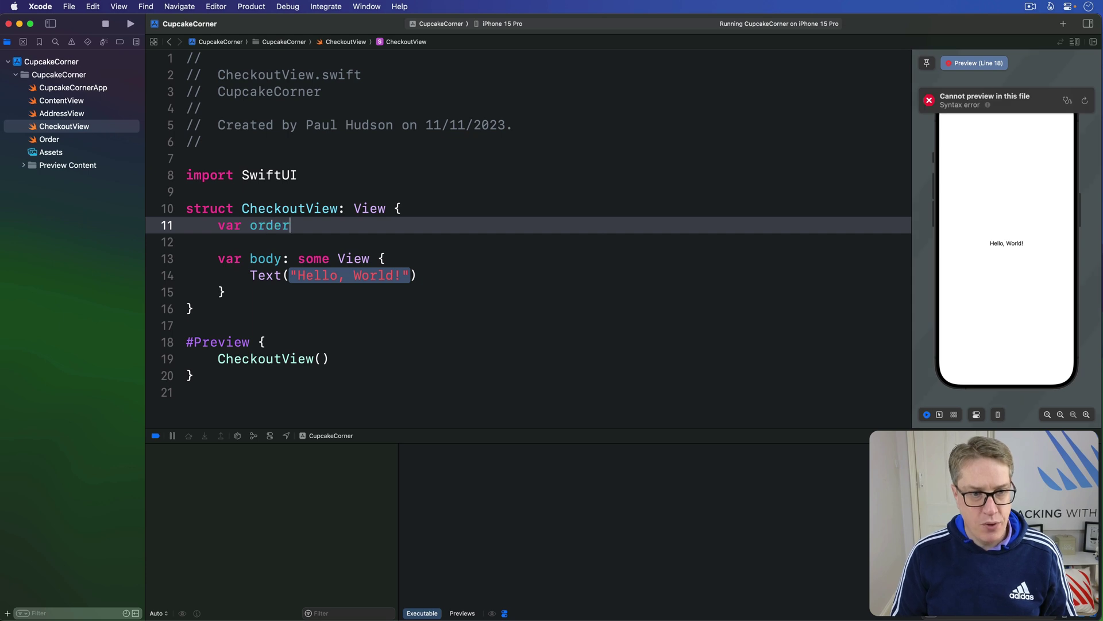
{"action": "type", "text": ": Ord"}
{"action": "key", "text": "Return"}
{"action": "key", "text": "Down"}
{"action": "key", "text": "Down"}
Pass a new Order to the CheckoutView preview, then go back to AddressView.
{"action": "key", "text": "Down"}
{"action": "key", "text": "Down"}
{"action": "key", "text": "Down"}
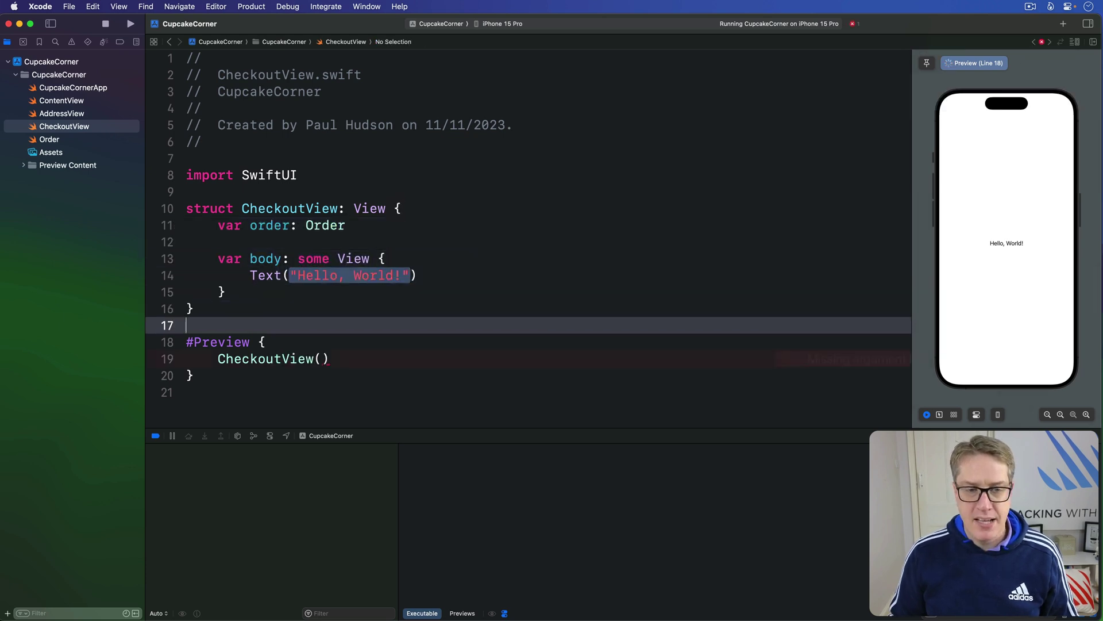
{"action": "key", "text": "Down"}
{"action": "key", "text": "Down"}
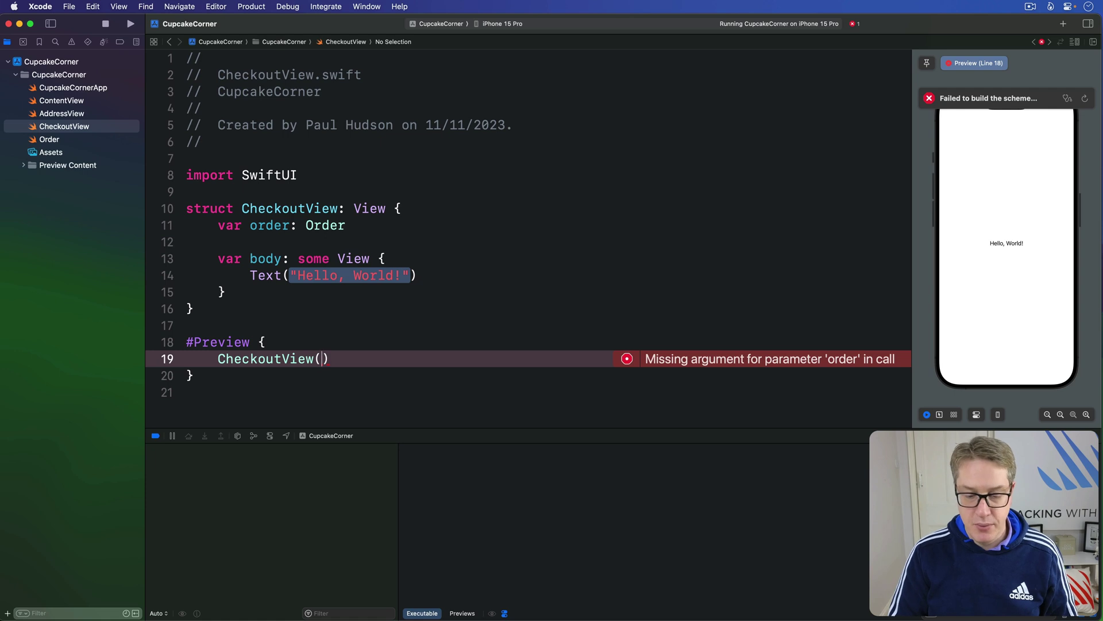
{"action": "key", "text": "Left"}
{"action": "type", "text": "ord"}
{"action": "key", "text": "Return"}
{"action": "type", "text": "Order()"}
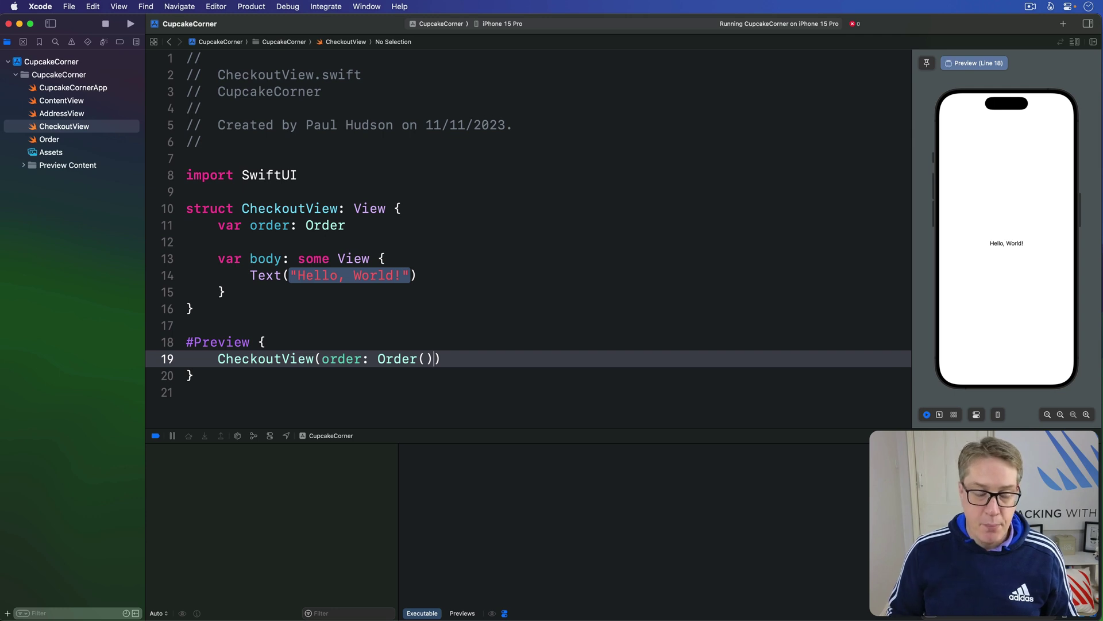
{"action": "key", "text": "ctrl+super+Left"}
{"action": "left_click", "coordinate": [474, 260]}
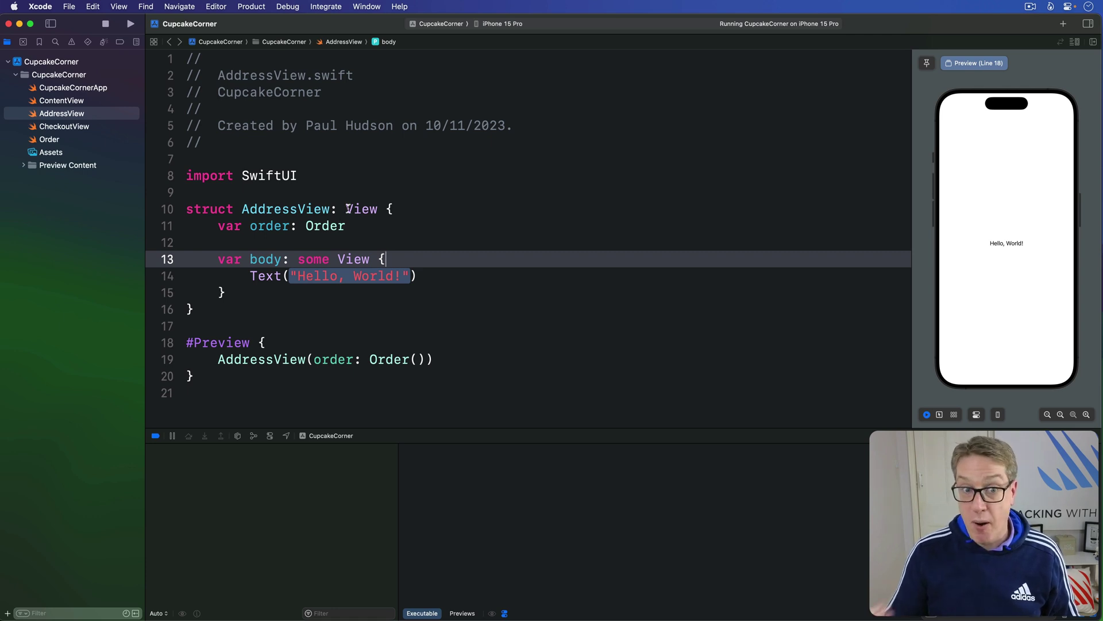
Add empty-string name, streetAddress, city and zip properties after addSprinkles in Order.
{"action": "left_click", "coordinate": [63, 139]}
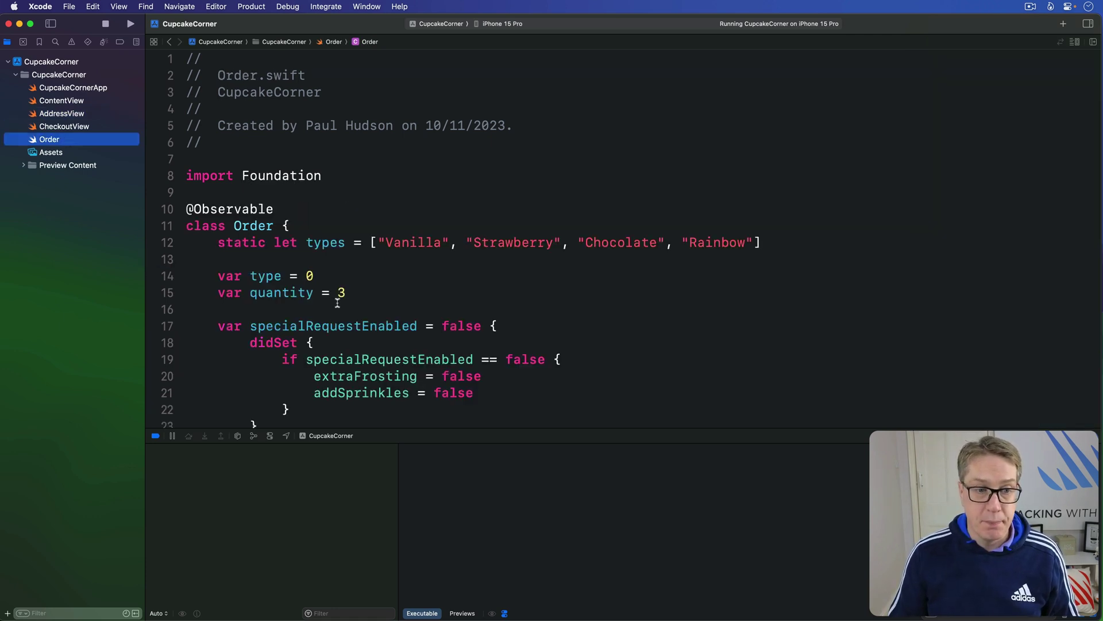
{"action": "scroll", "coordinate": [326, 357], "scroll_direction": "down", "scroll_amount": 2}
{"action": "scroll", "coordinate": [326, 358], "scroll_direction": "down", "scroll_amount": 5}
{"action": "left_click", "coordinate": [419, 361]}
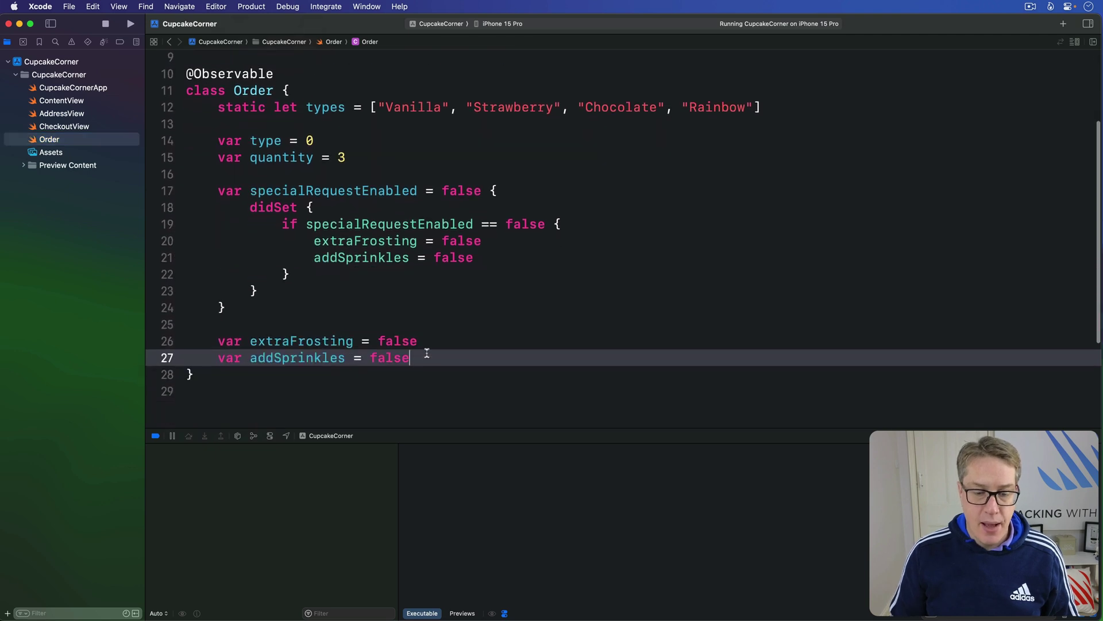
{"action": "key", "text": "Return"}
{"action": "key", "text": "Return"}
{"action": "scroll", "coordinate": [620, 239], "scroll_direction": "down", "scroll_amount": 2}
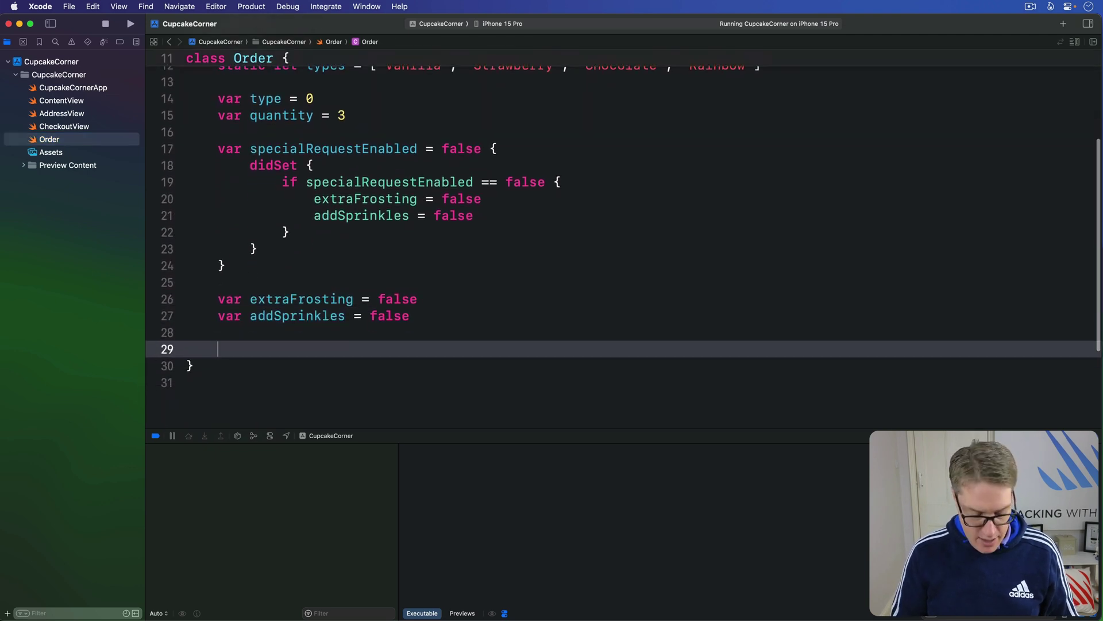
{"action": "type", "text": "ar name = \""}
{"action": "key", "text": "Return"}
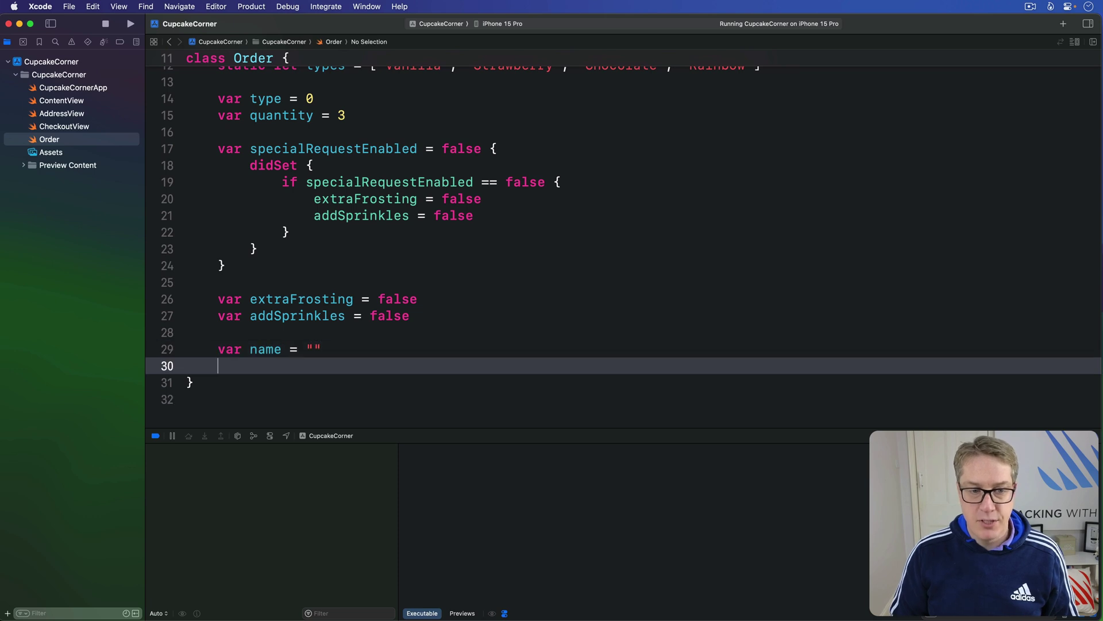
{"action": "type", "text": "var streetAddress ="}
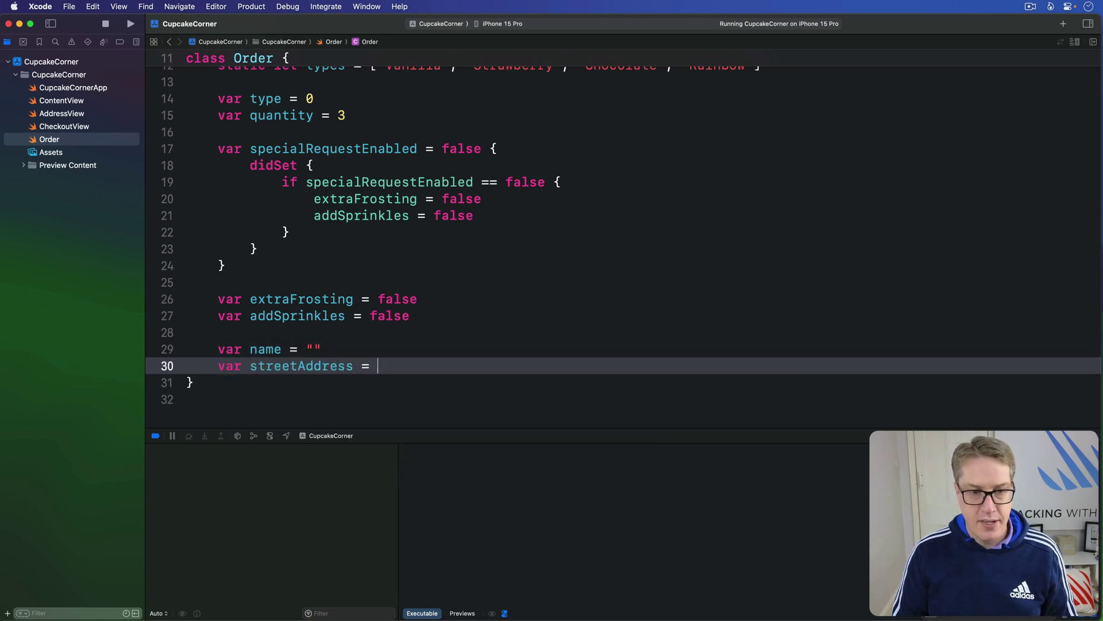
{"action": "type", "text": "\""}
{"action": "key", "text": "Return"}
{"action": "type", "text": "var vi"}
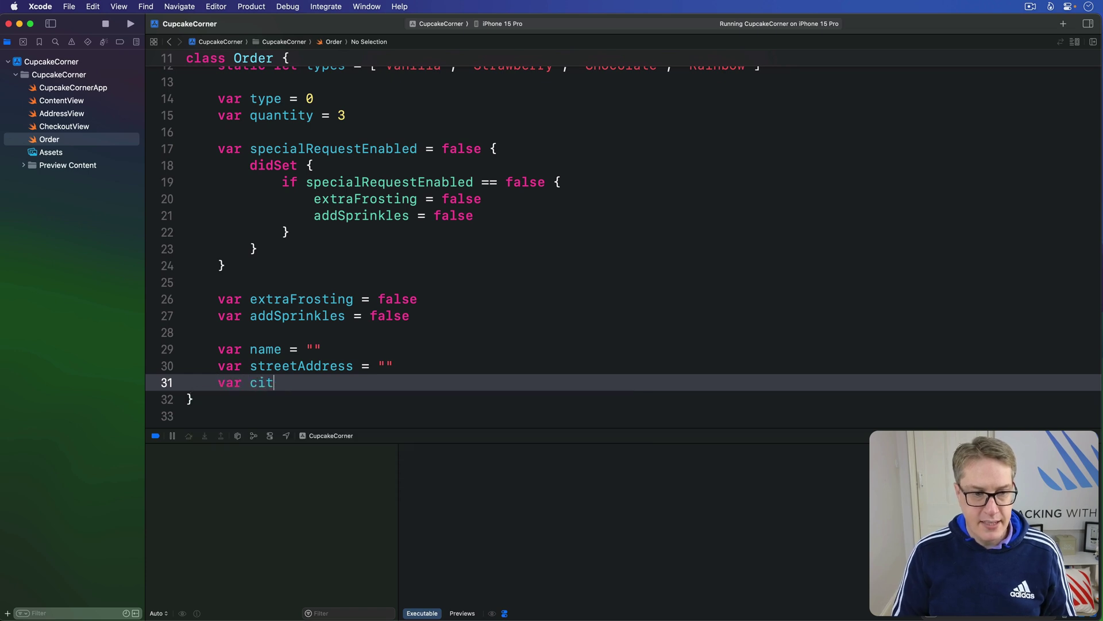
{"action": "key", "text": "Return"}
{"action": "type", "text": "var zip"}
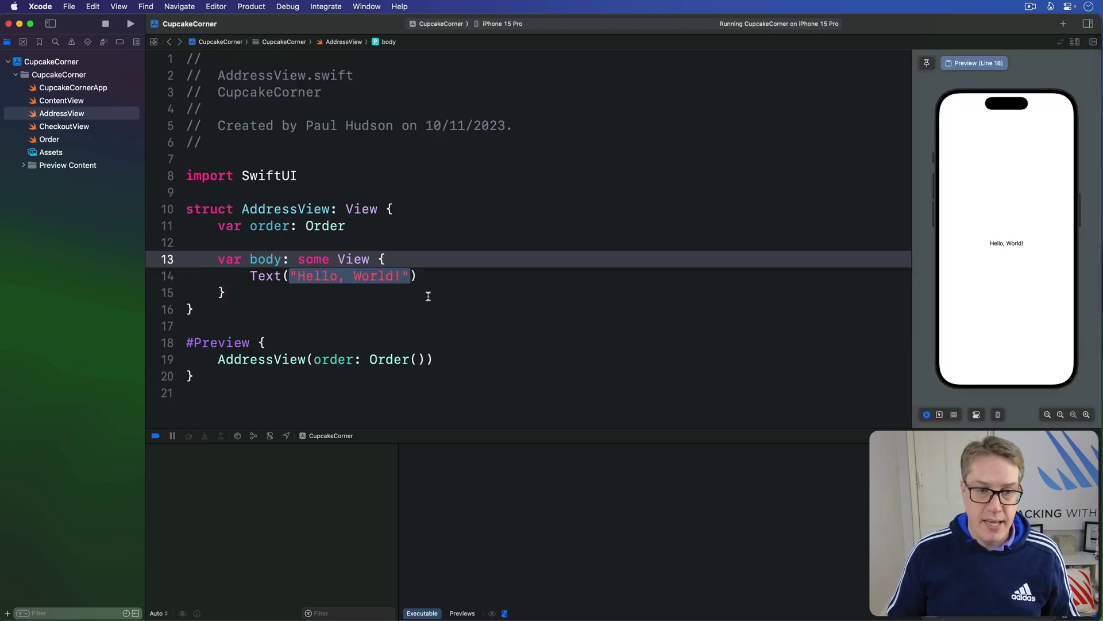
Replace 'Hello, World!' with a Form Section holding a Name TextField bound to $order.name.
{"action": "left_click", "coordinate": [427, 276]}
{"action": "key", "text": "super+shift+Left"}
{"action": "type", "text": "Form {"}
{"action": "key", "text": "Return"}
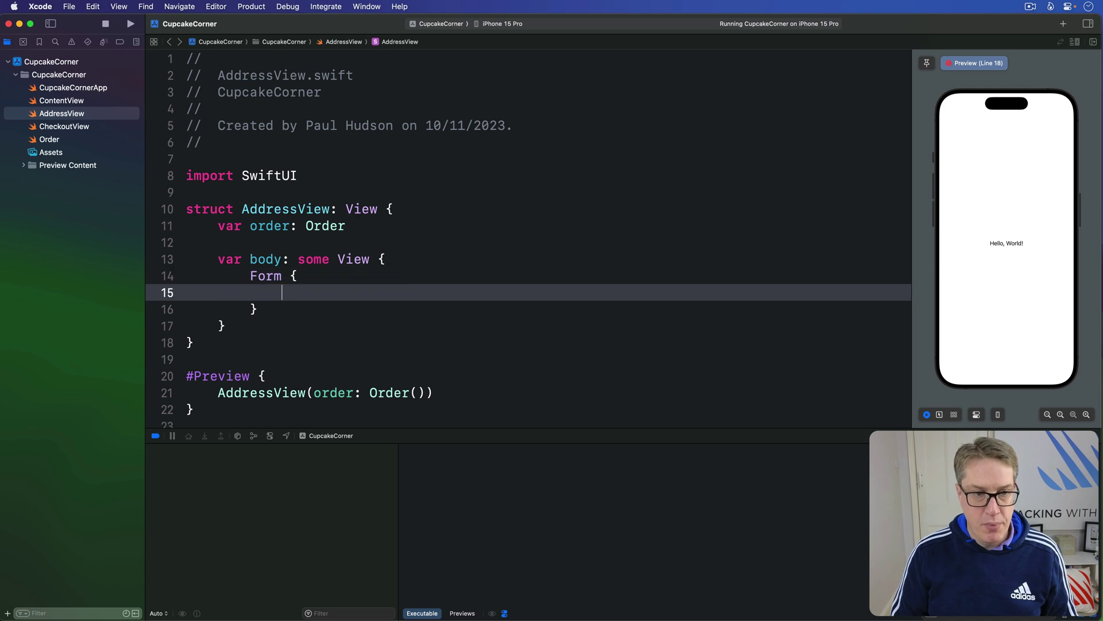
{"action": "type", "text": "tion"}
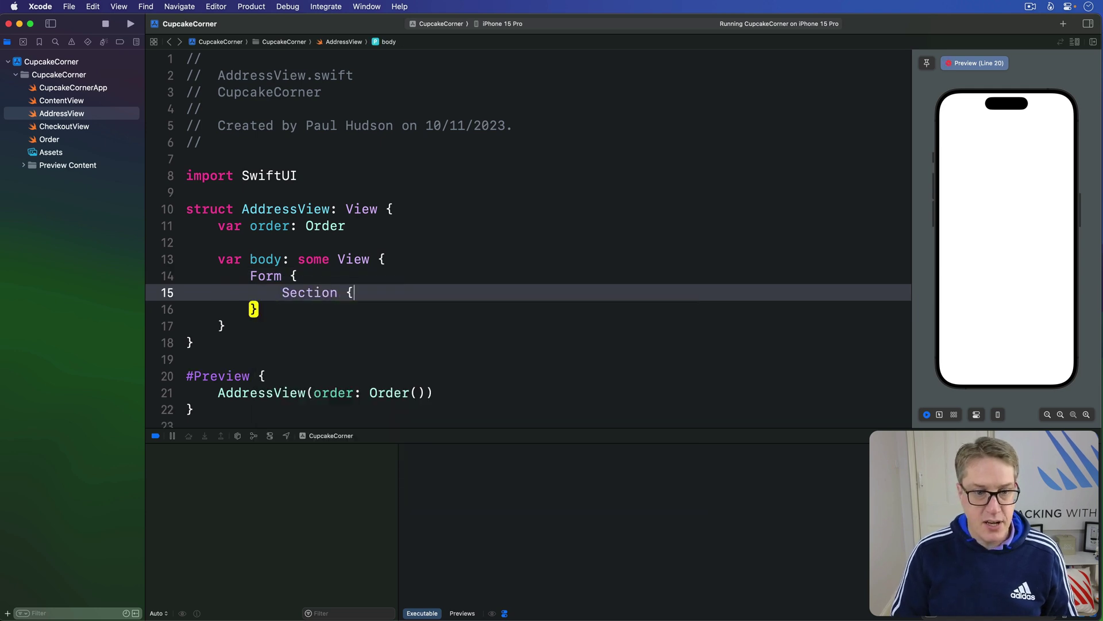
{"action": "type", "text": " {"}
{"action": "key", "text": "Return"}
{"action": "type", "text": "xtField(\"Name\", text: $order.name"}
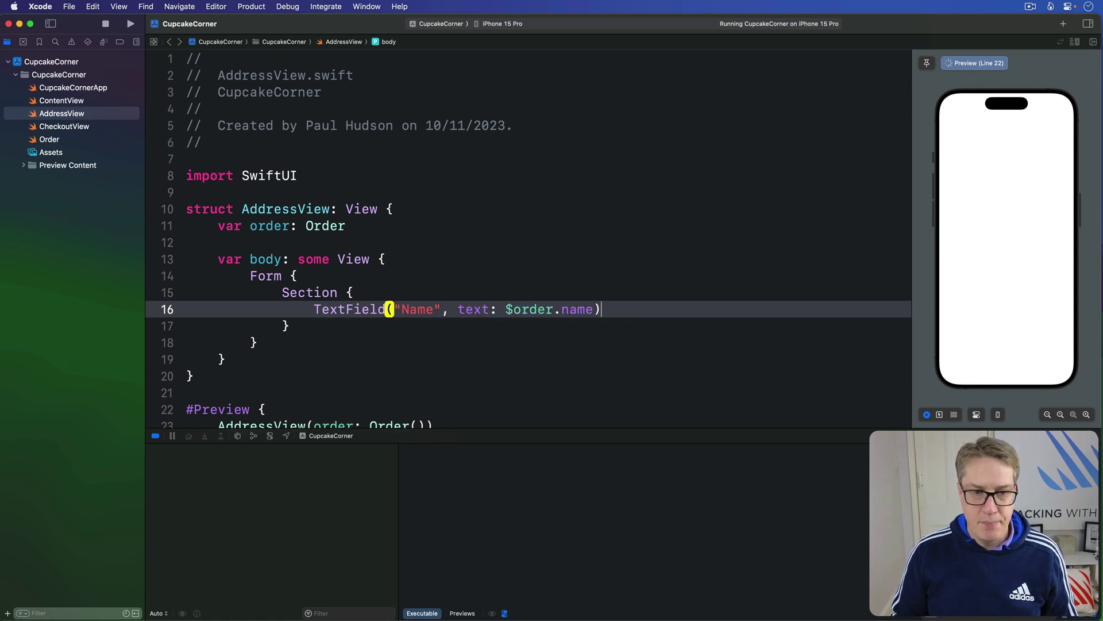
{"action": "key", "text": "Return"}
{"action": "type", "text": "TextField(\"Street Address\""}
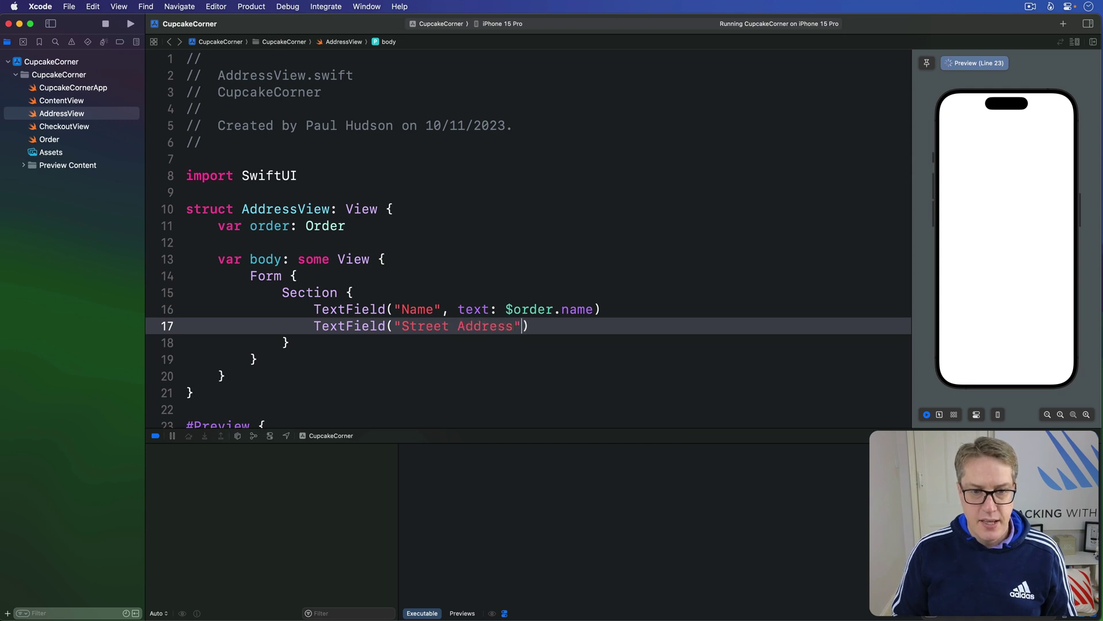
{"action": "type", "text": ", text: $order.streetAddress"}
Add Street Address, City and Zip TextFields bound to the order, leaving room for a second section.
{"action": "key", "text": "Right"}
{"action": "key", "text": "Return"}
{"action": "type", "text": "tF"}
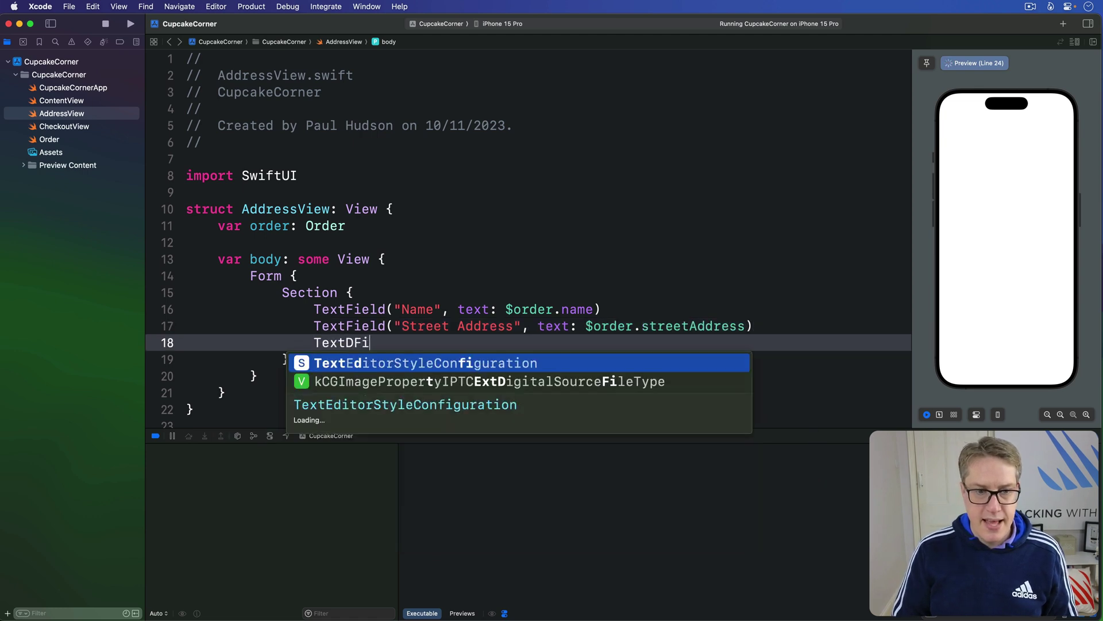
{"action": "type", "text": "ield(\"City\", te"}
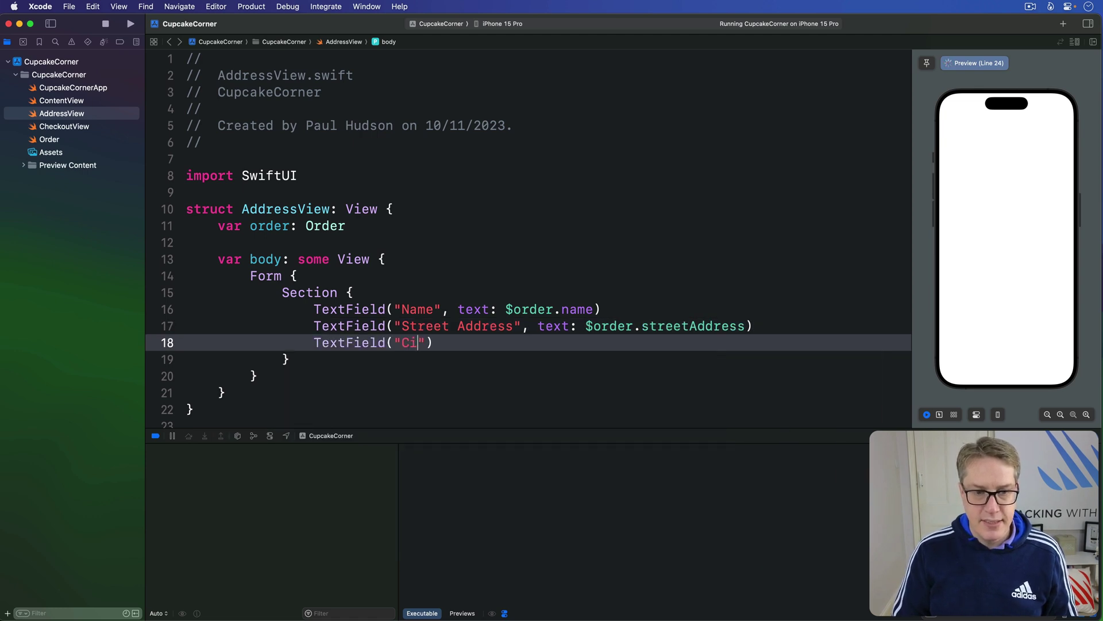
{"action": "type", "text": "xt: $or"}
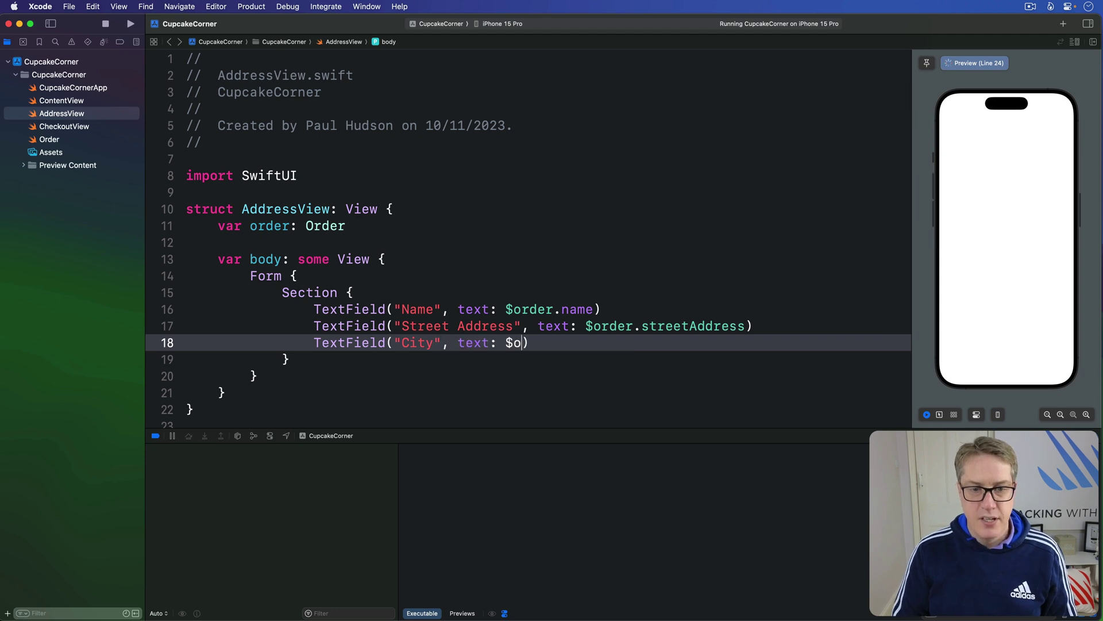
{"action": "type", "text": "der.city"}
{"action": "key", "text": "Right"}
{"action": "key", "text": "Return"}
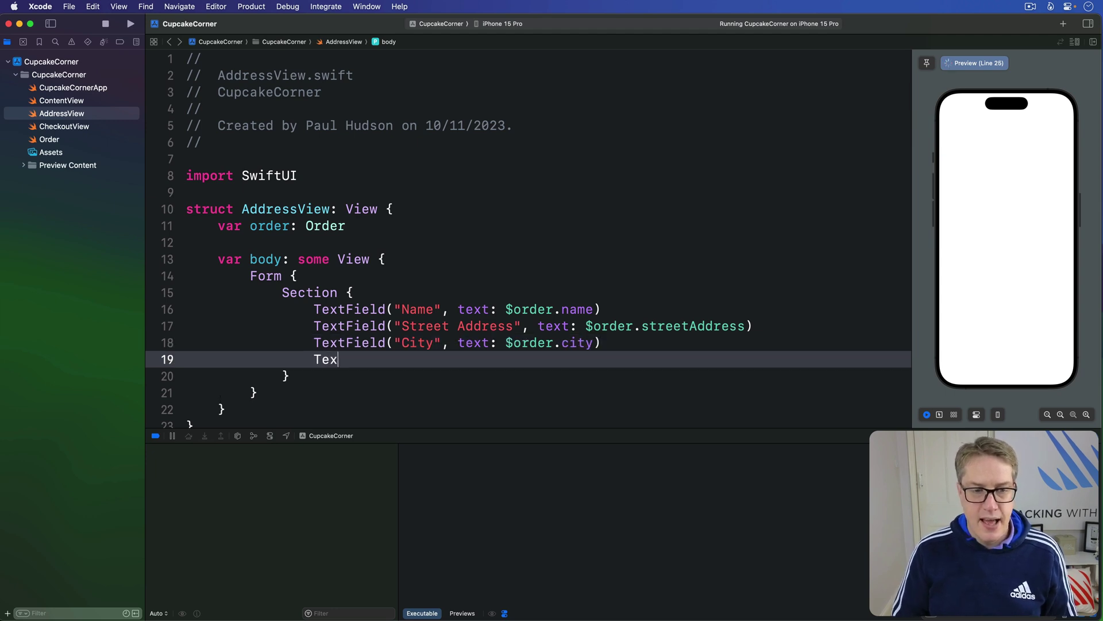
{"action": "type", "text": "tField(\"Zip"}
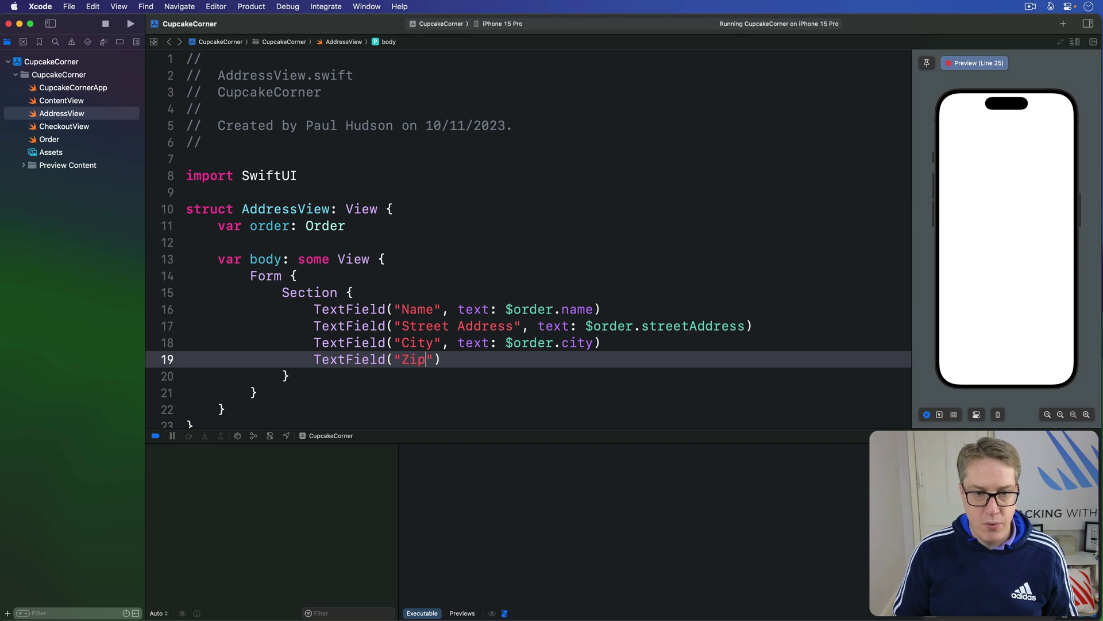
{"action": "key", "text": "Right"}
{"action": "type", "text": ", text: "}
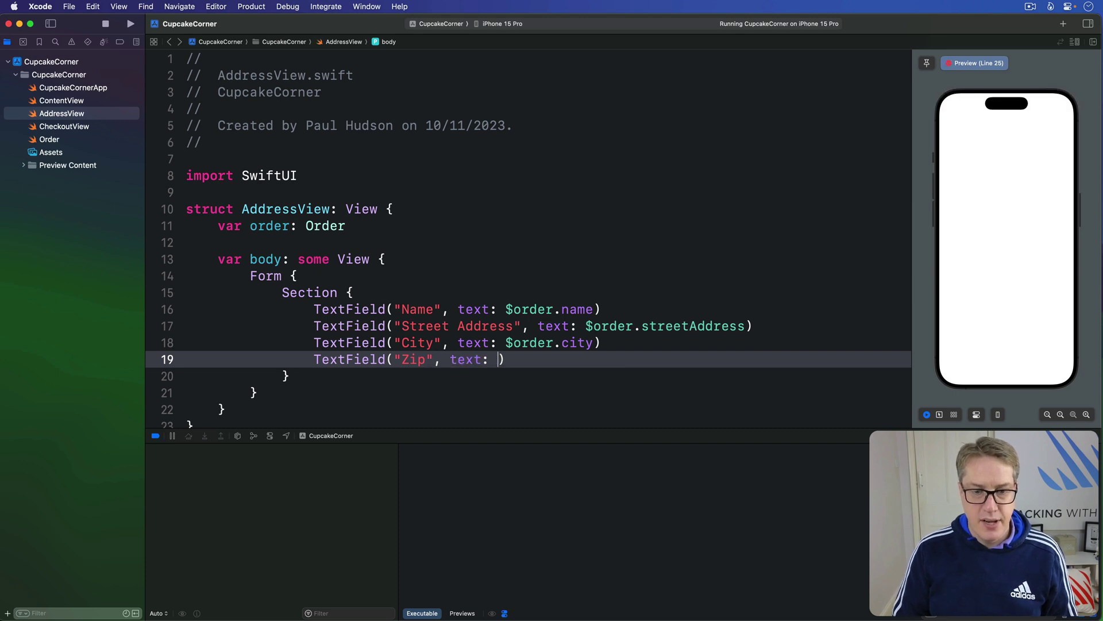
{"action": "type", "text": "$order.zip"}
{"action": "key", "text": "Down"}
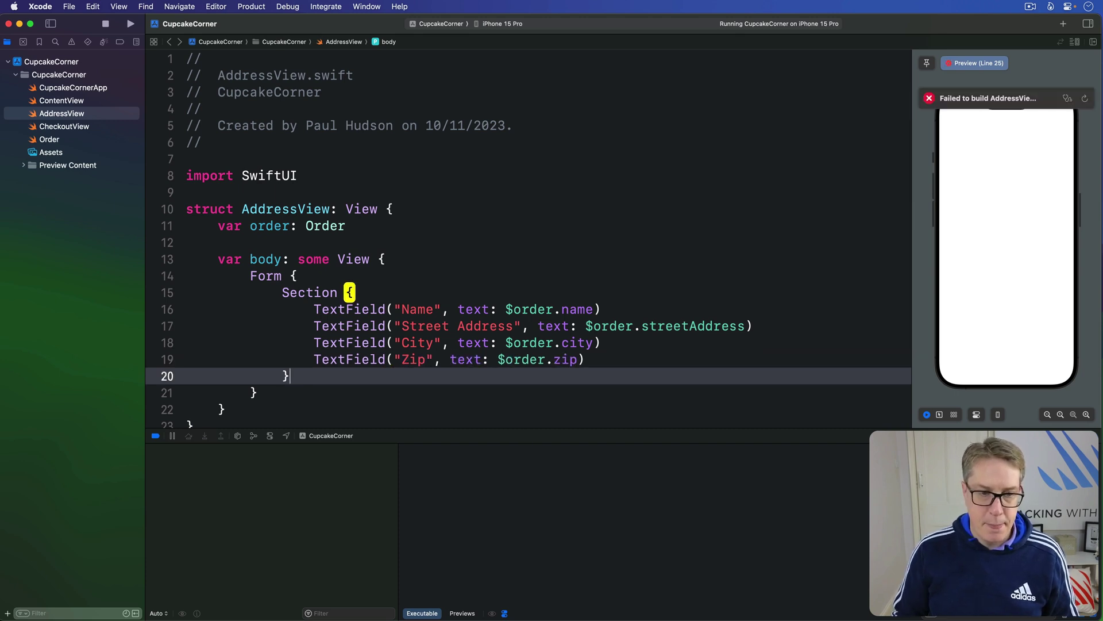
{"action": "key", "text": "Return"}
{"action": "key", "text": "Return"}
{"action": "type", "text": "S"}
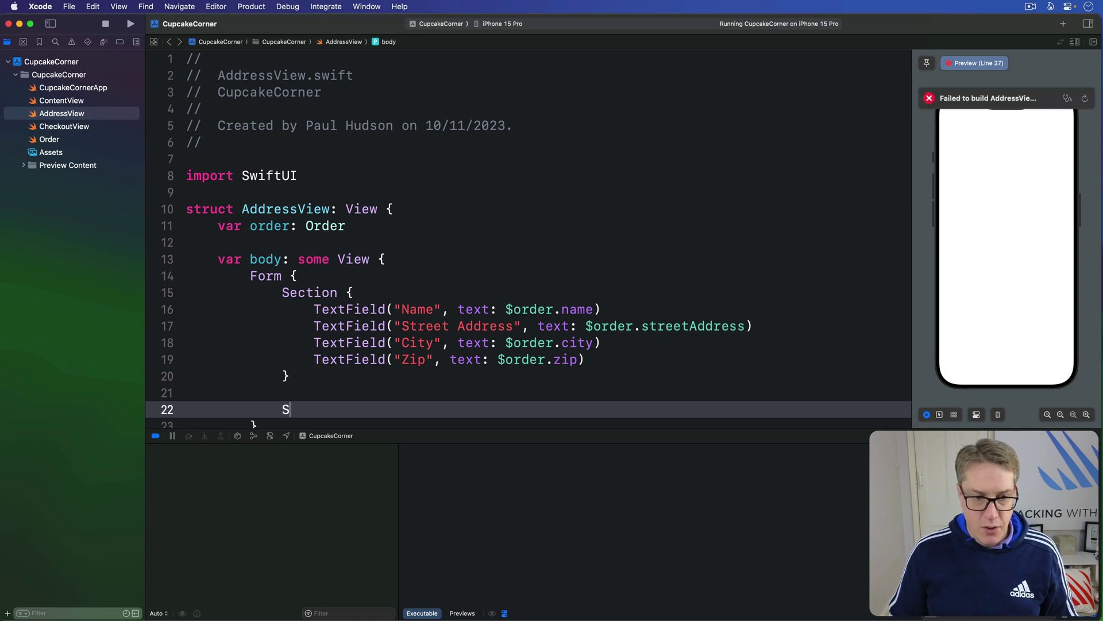
{"action": "type", "text": "ection {"}
Add a second section with a 'Check out' NavigationLink to CheckoutView(order: order).
{"action": "key", "text": "Return"}
{"action": "type", "text": "Navt"}
{"action": "key", "text": "BackSpace"}
{"action": "type", "text": "L"}
{"action": "key", "text": "Return"}
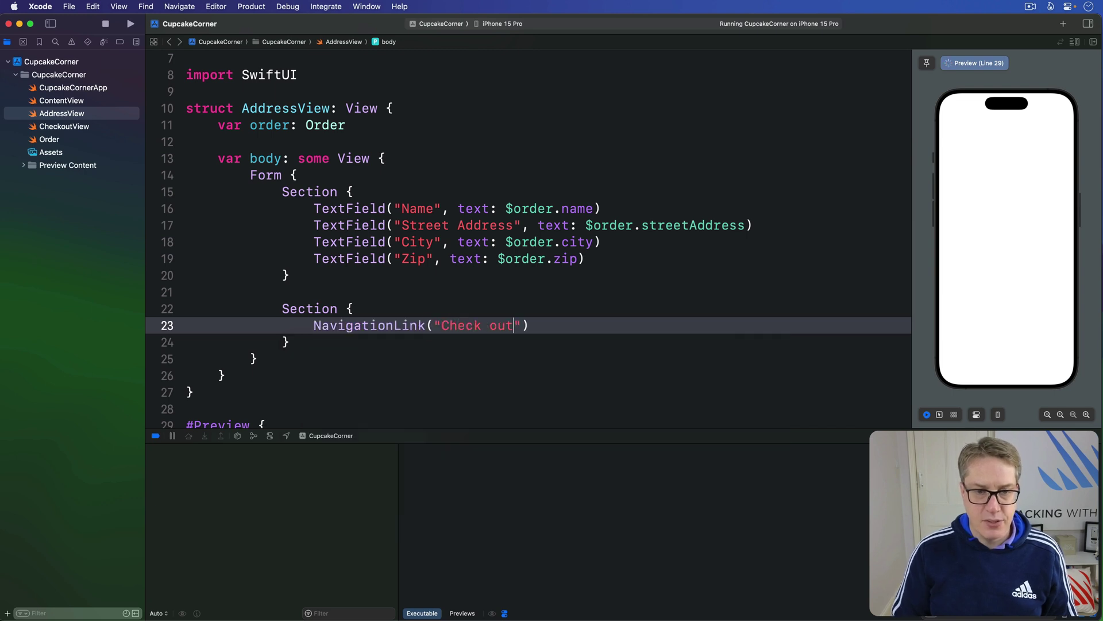
{"action": "type", "text": "{"}
{"action": "key", "text": "Return"}
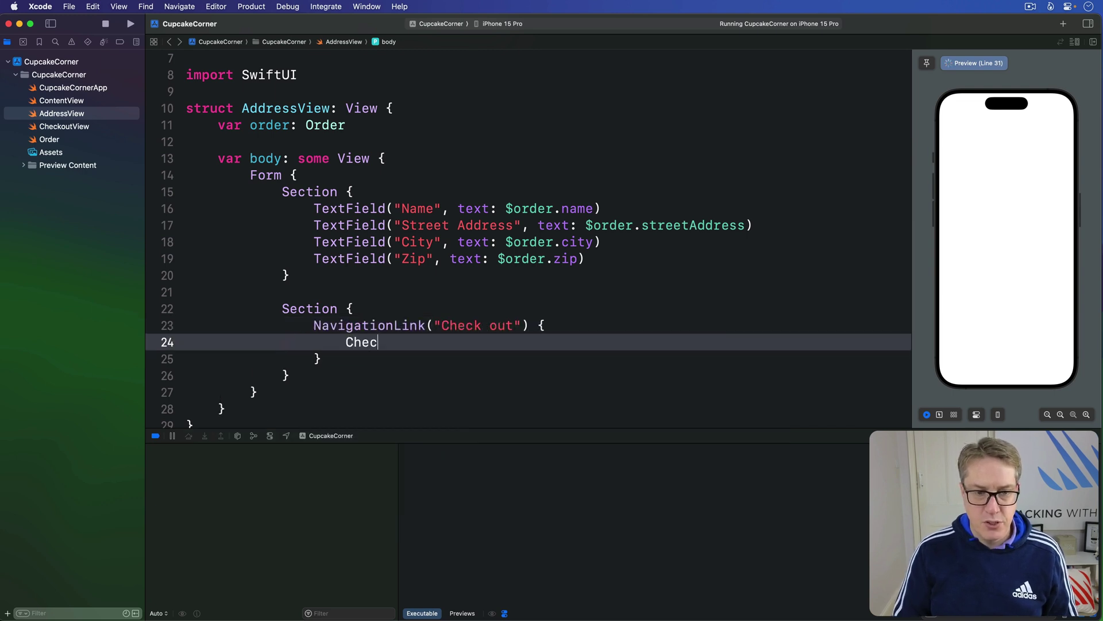
{"action": "type", "text": "kou"}
{"action": "key", "text": "Down"}
{"action": "key", "text": "Return"}
{"action": "type", "text": "order"}
{"action": "key", "text": "Right"}
Title the Form 'Delivery details' with inline navigation bar title display mode.
{"action": "key", "text": "Down"}
{"action": "key", "text": "Down"}
{"action": "key", "text": "Down"}
{"action": "key", "text": "Return"}
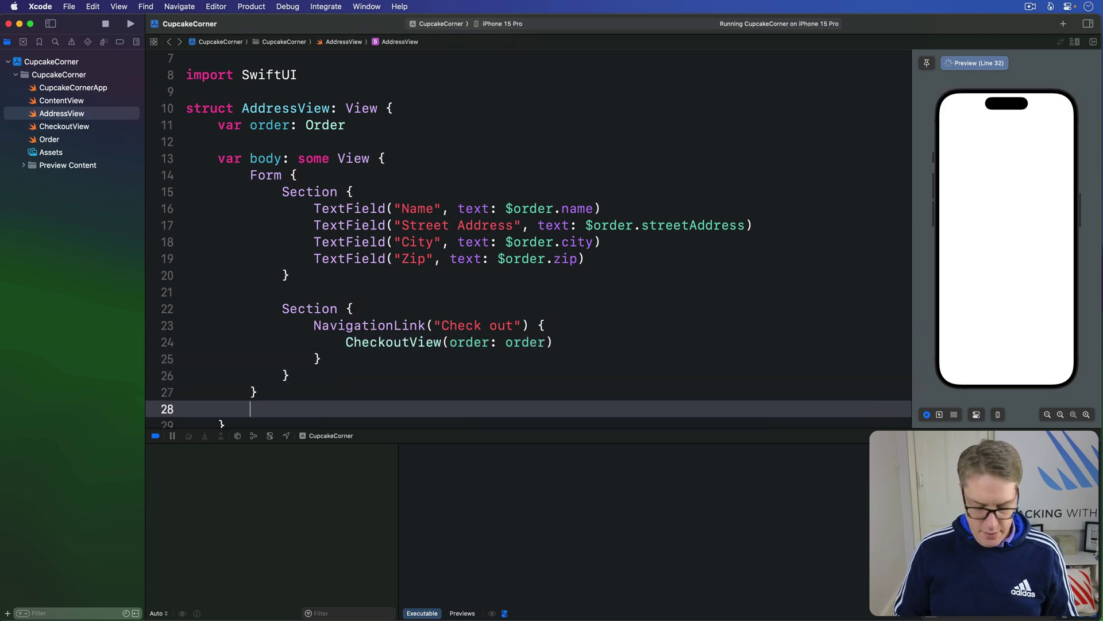
{"action": "type", "text": ".nav"}
{"action": "key", "text": "Return"}
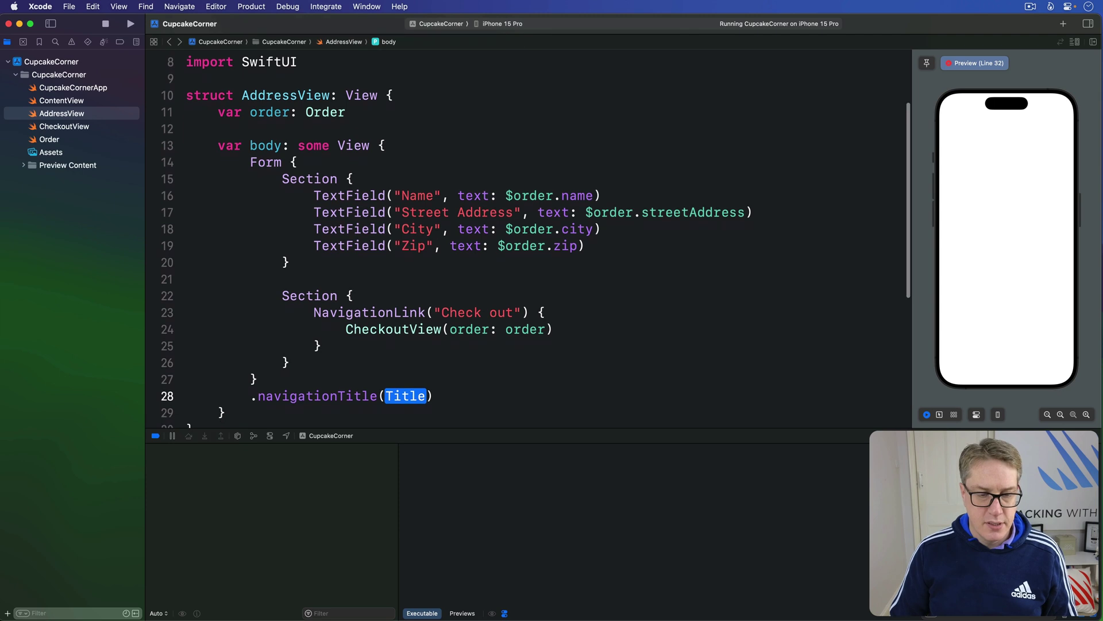
{"action": "type", "text": "Delivery"}
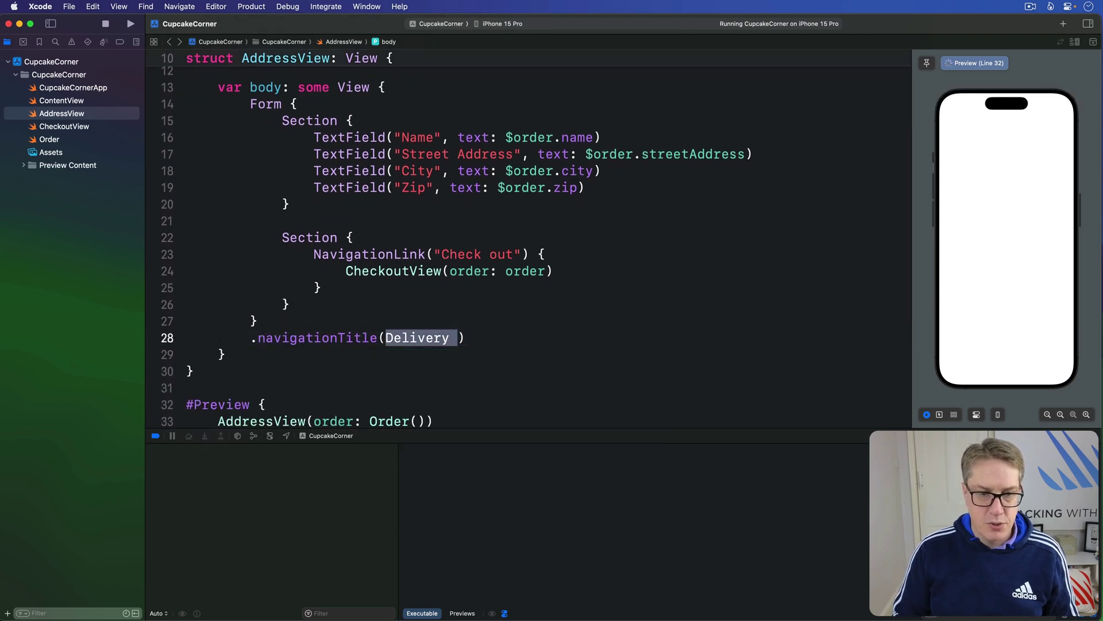
{"action": "key", "text": "BackSpace"}
{"action": "type", "text": "\"Det"}
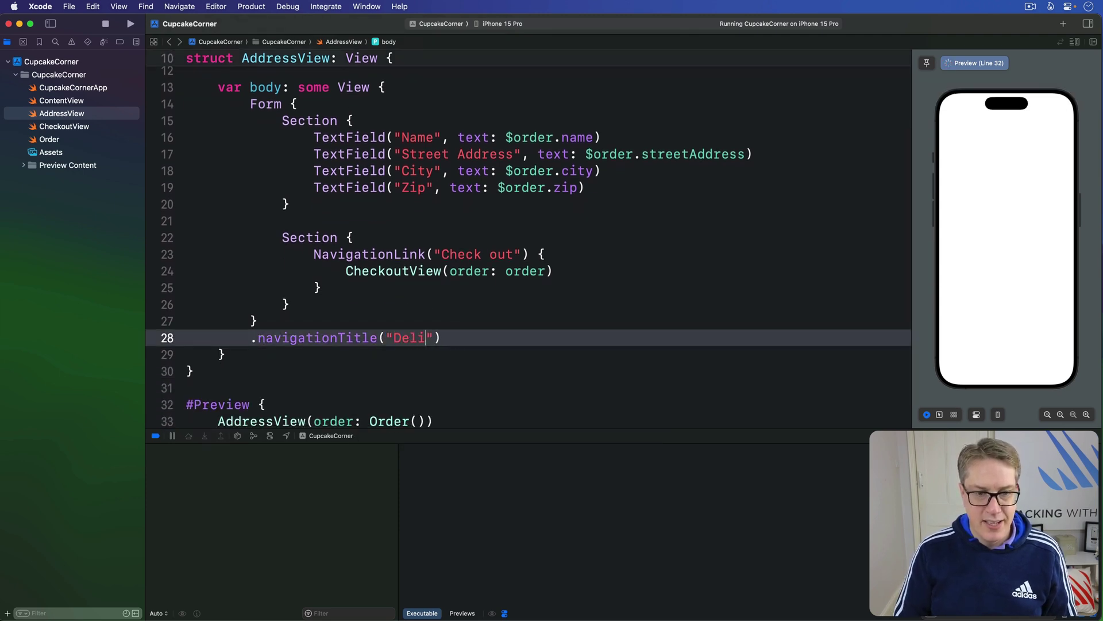
{"action": "type", "text": "detai"}
{"action": "key", "text": "Right"}
{"action": "key", "text": "Right"}
{"action": "key", "text": "Return"}
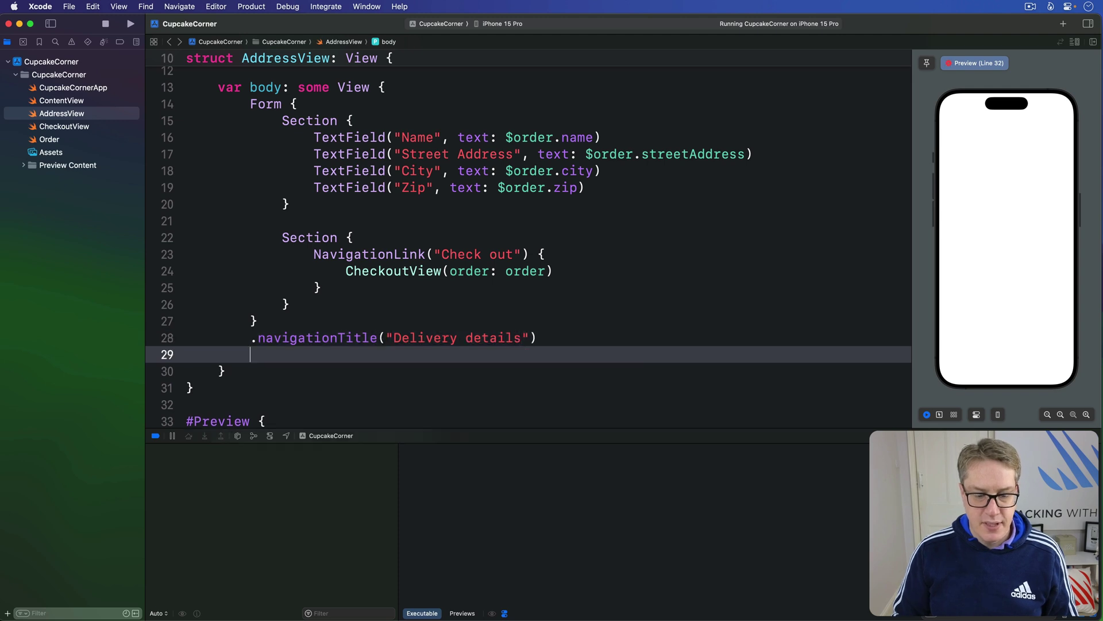
{"action": "type", "text": ".nav"}
{"action": "key", "text": "Return"}
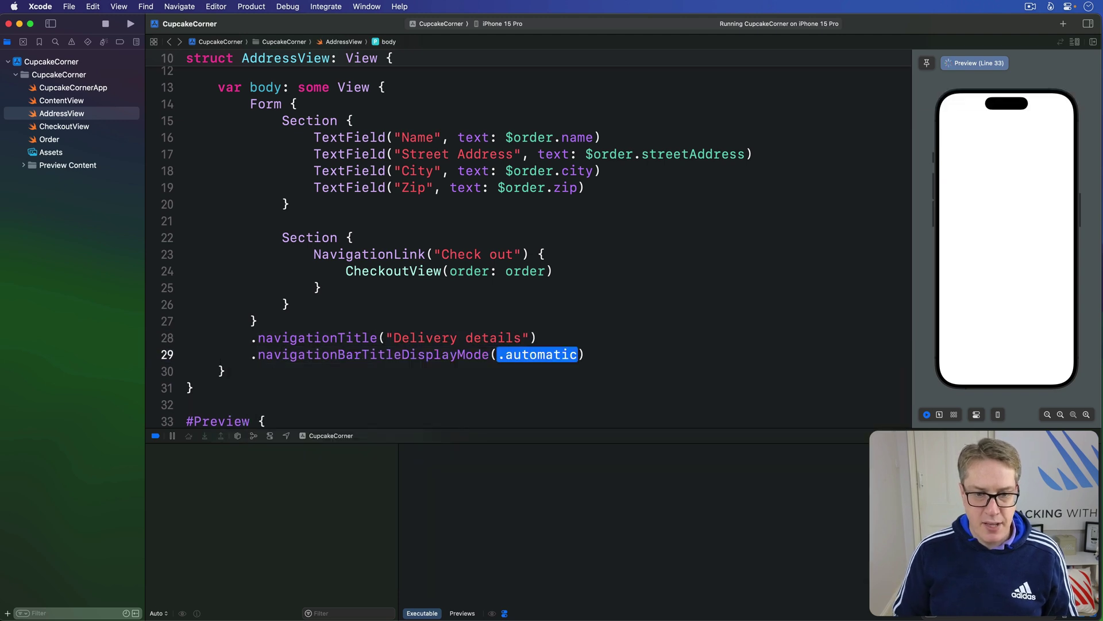
{"action": "type", "text": ".inl"}
{"action": "key", "text": "Return"}
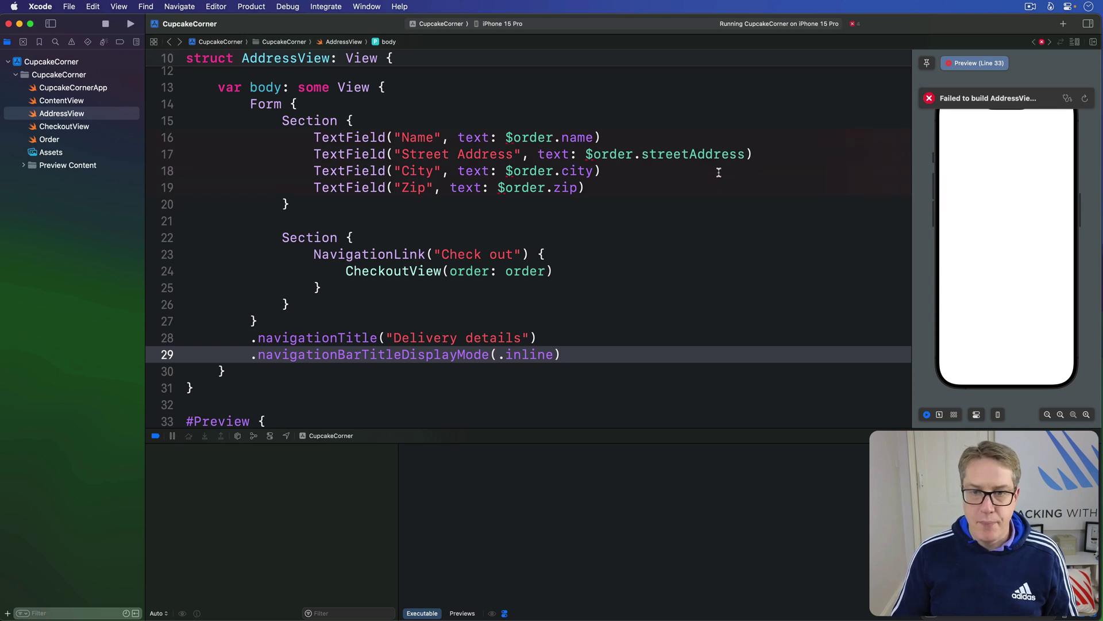
{"action": "left_click_drag", "start_coordinate": [646, 180], "coordinate": [351, 140]}
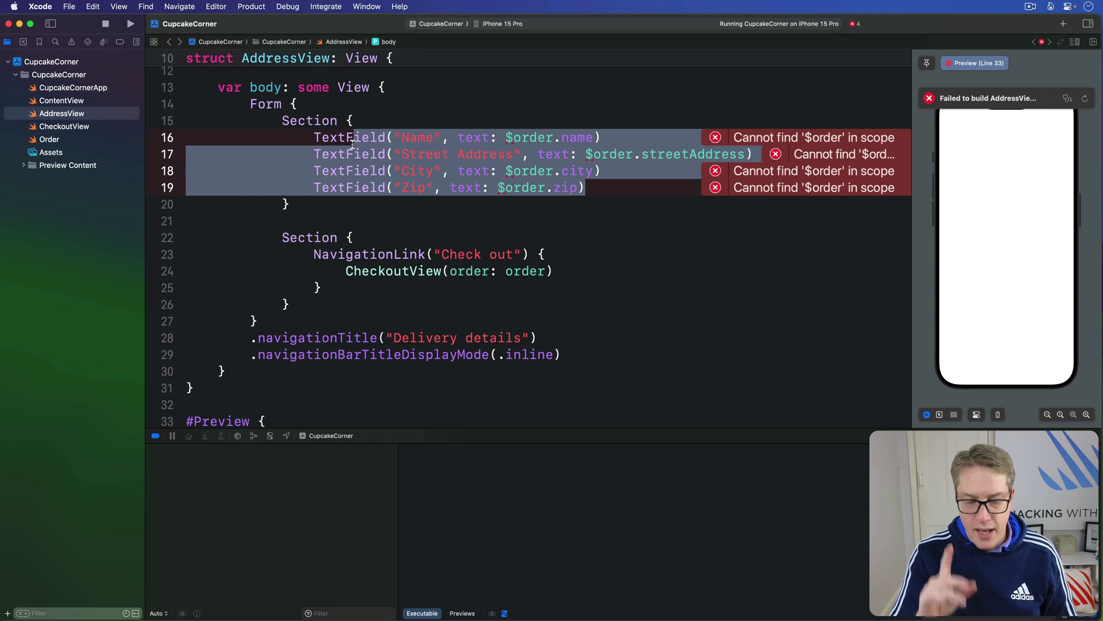
{"action": "left_click", "coordinate": [561, 269]}
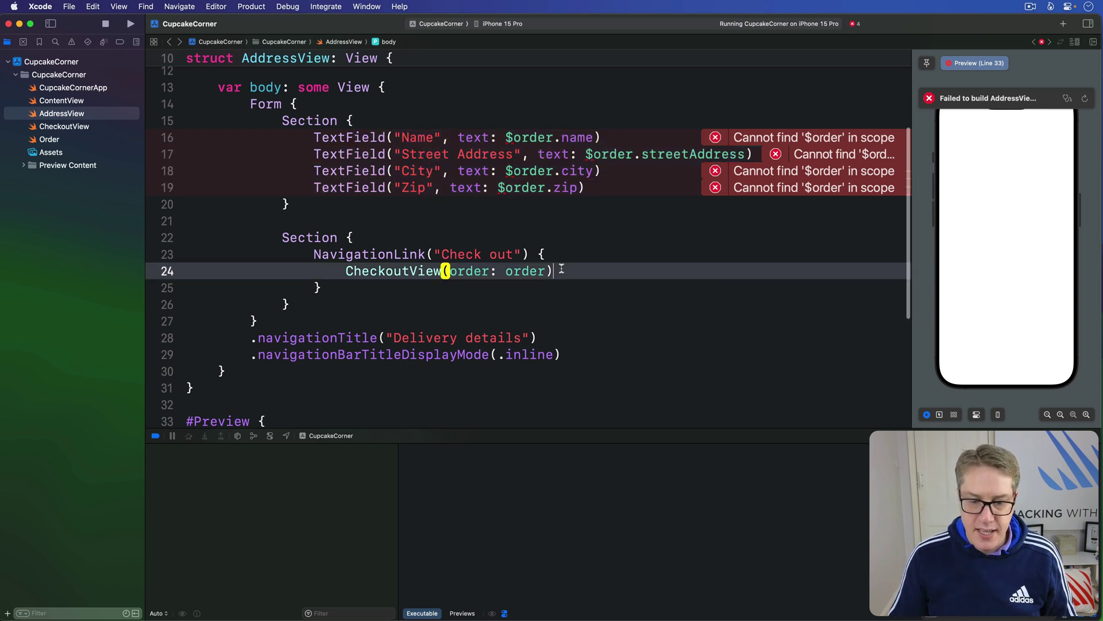
{"action": "scroll", "coordinate": [562, 264], "scroll_direction": "up", "scroll_amount": 2}
{"action": "key", "text": "super+shift+Left"}
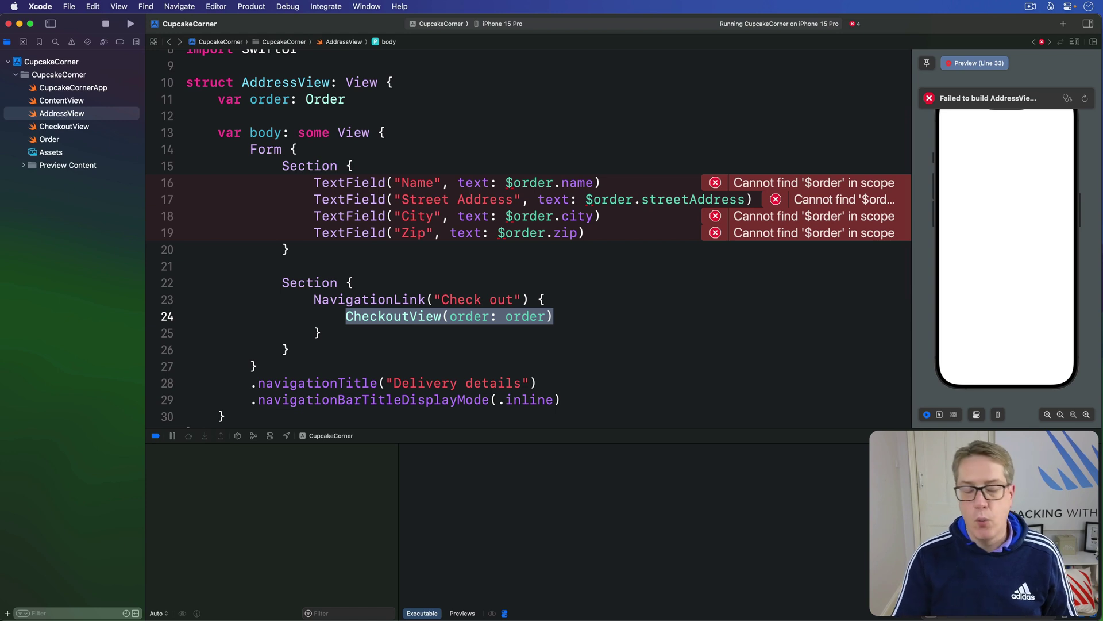
{"action": "scroll", "coordinate": [536, 238], "scroll_direction": "up", "scroll_amount": 3}
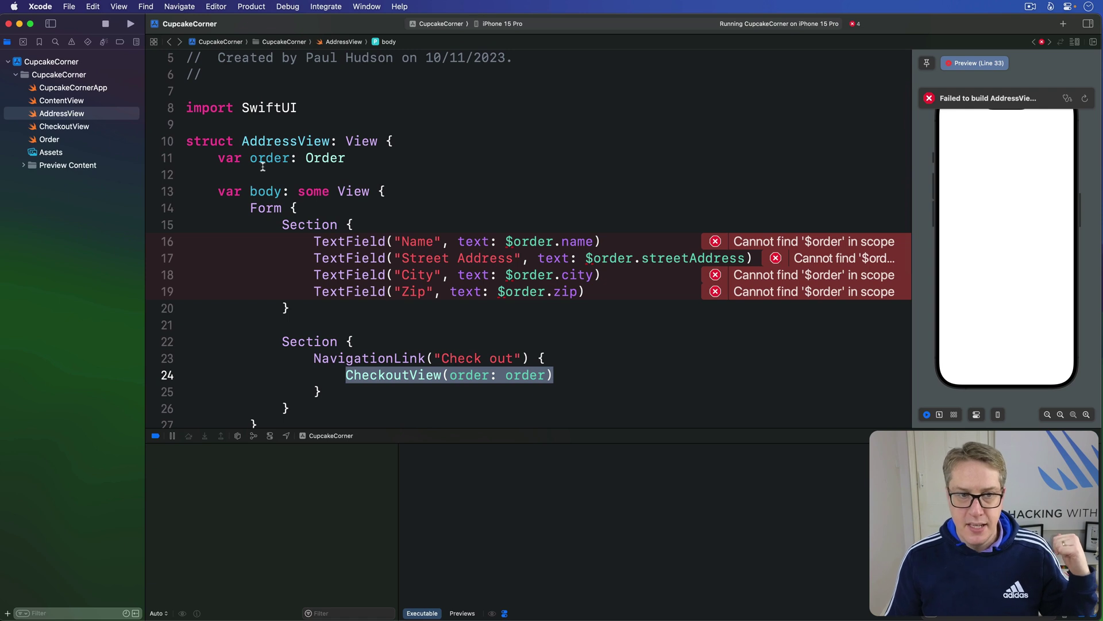
{"action": "left_click", "coordinate": [245, 159]}
{"action": "double_click", "coordinate": [257, 158]}
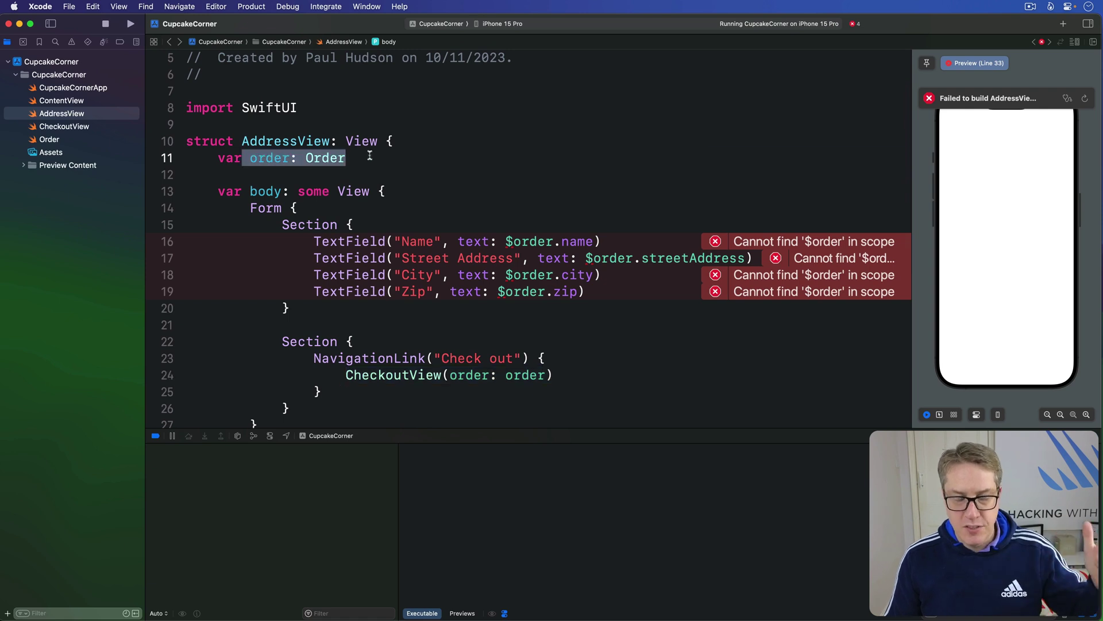
{"action": "left_click", "coordinate": [346, 375]}
{"action": "key", "text": "super+shift+Right"}
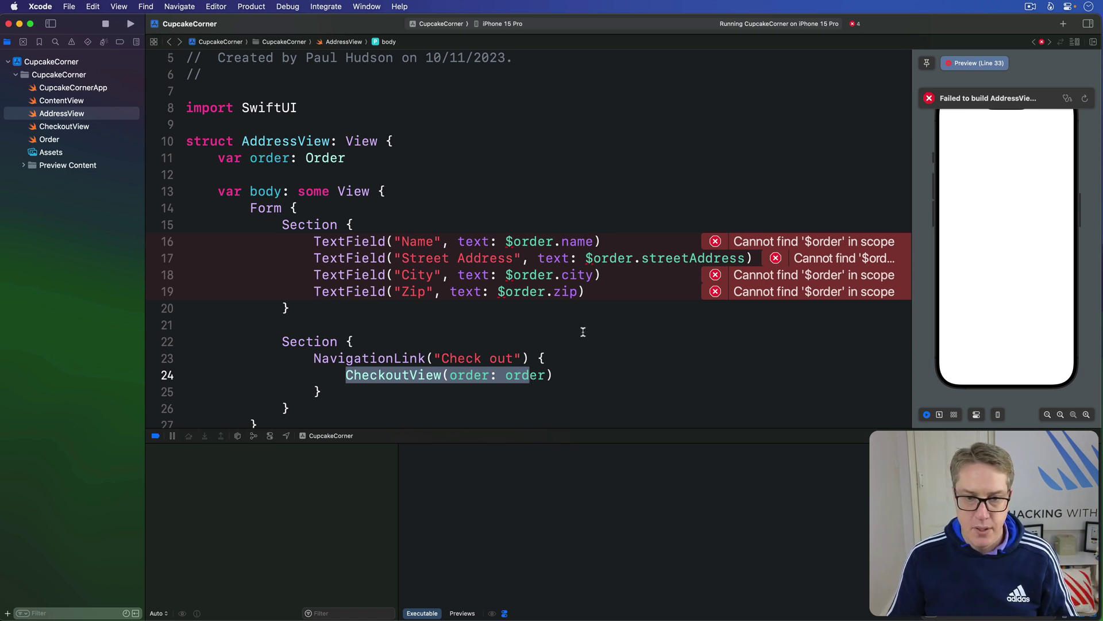
{"action": "left_click_drag", "start_coordinate": [601, 286], "coordinate": [586, 243]}
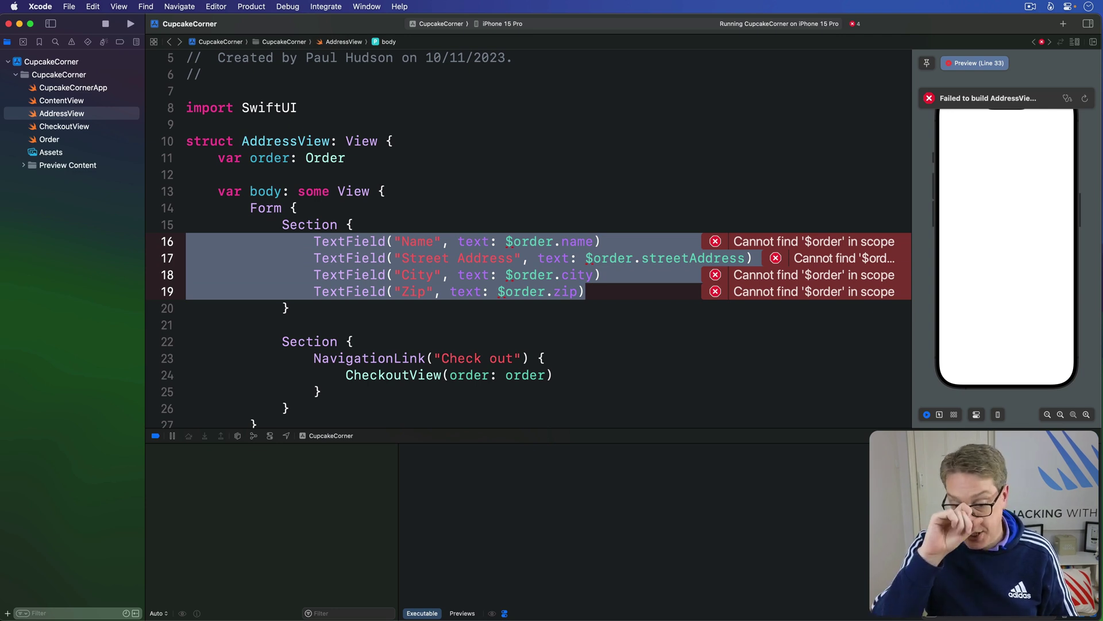
{"action": "left_click", "coordinate": [217, 158]}
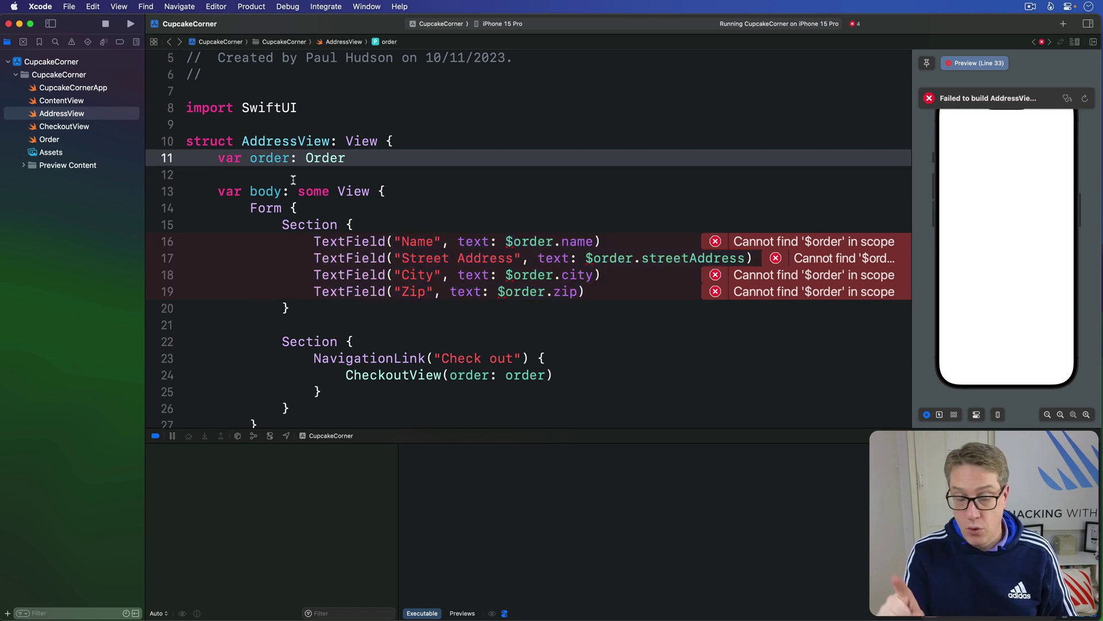
{"action": "type", "text": "@Bind"}
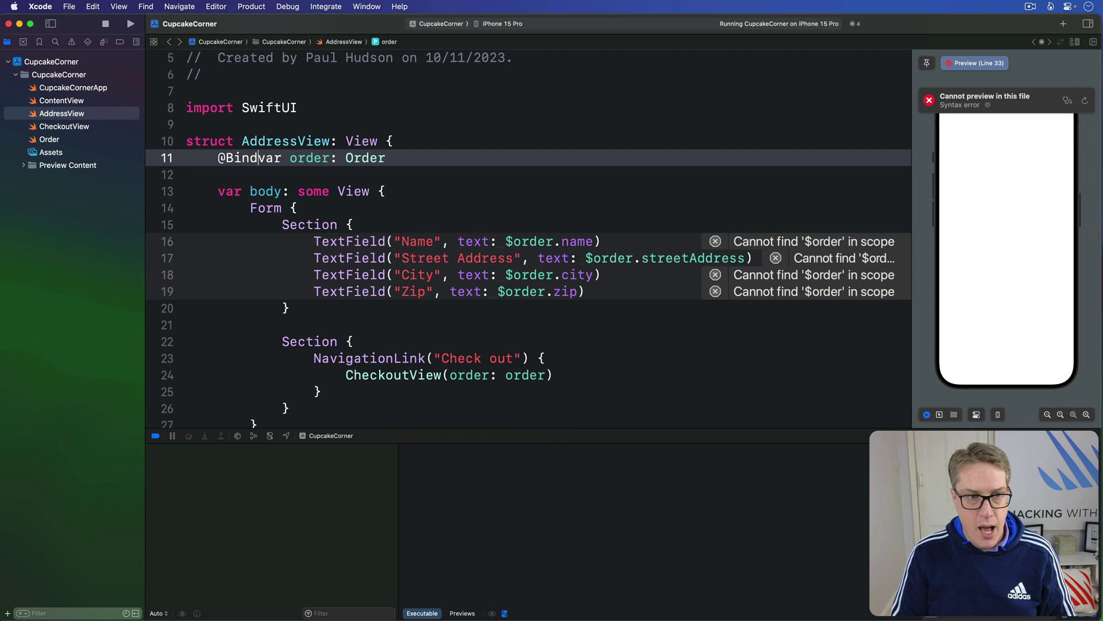
{"action": "type", "text": "able"}
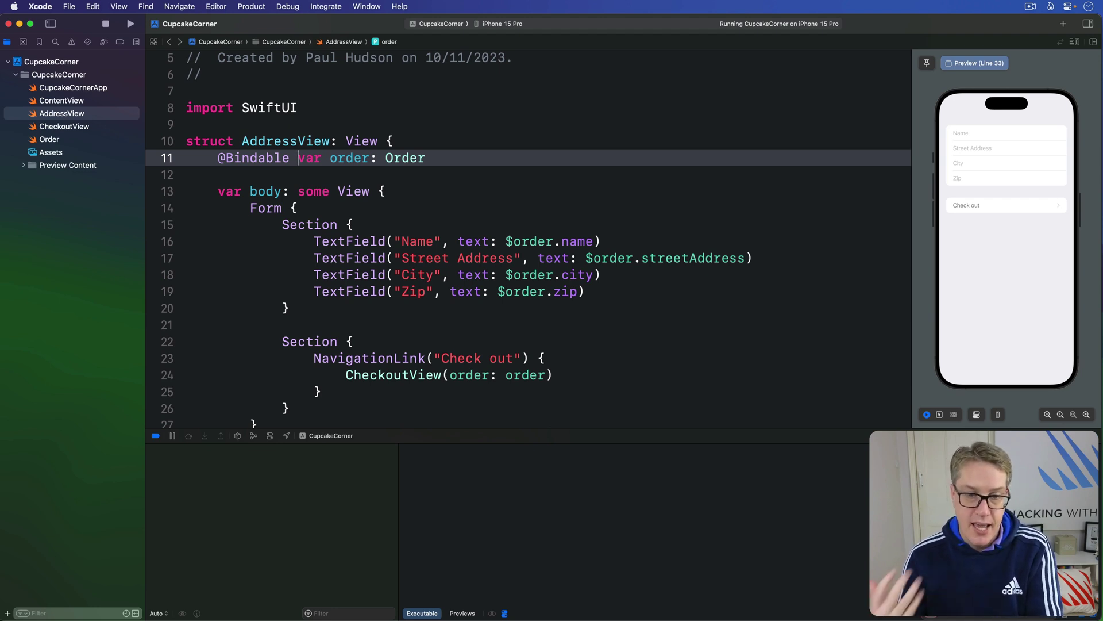
{"action": "left_click", "coordinate": [508, 242]}
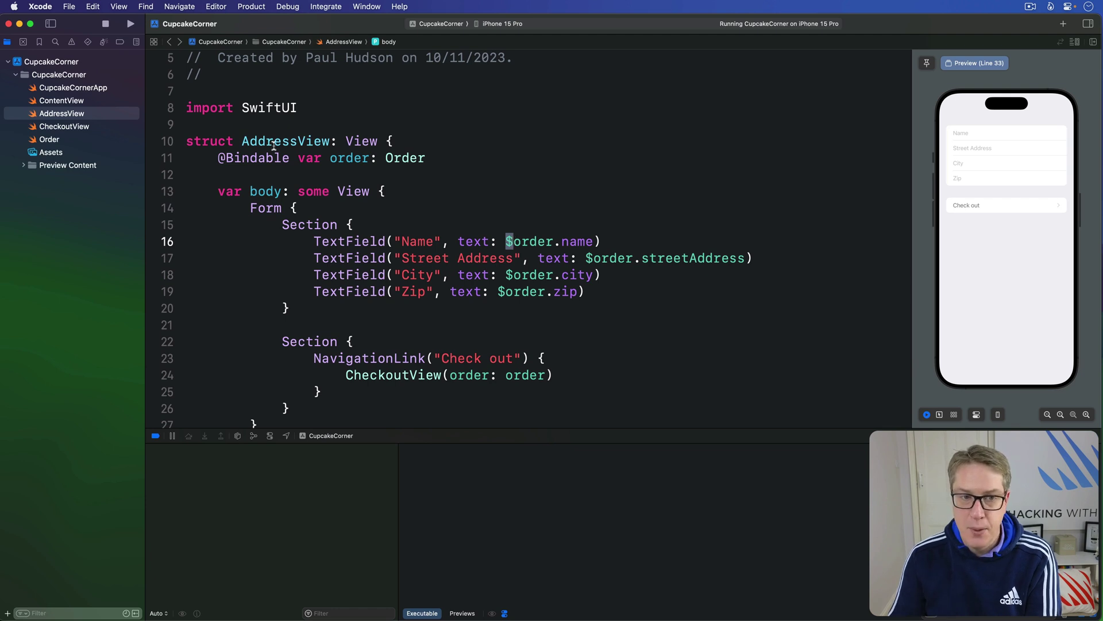
{"action": "left_click_drag", "start_coordinate": [297, 158], "coordinate": [442, 155]}
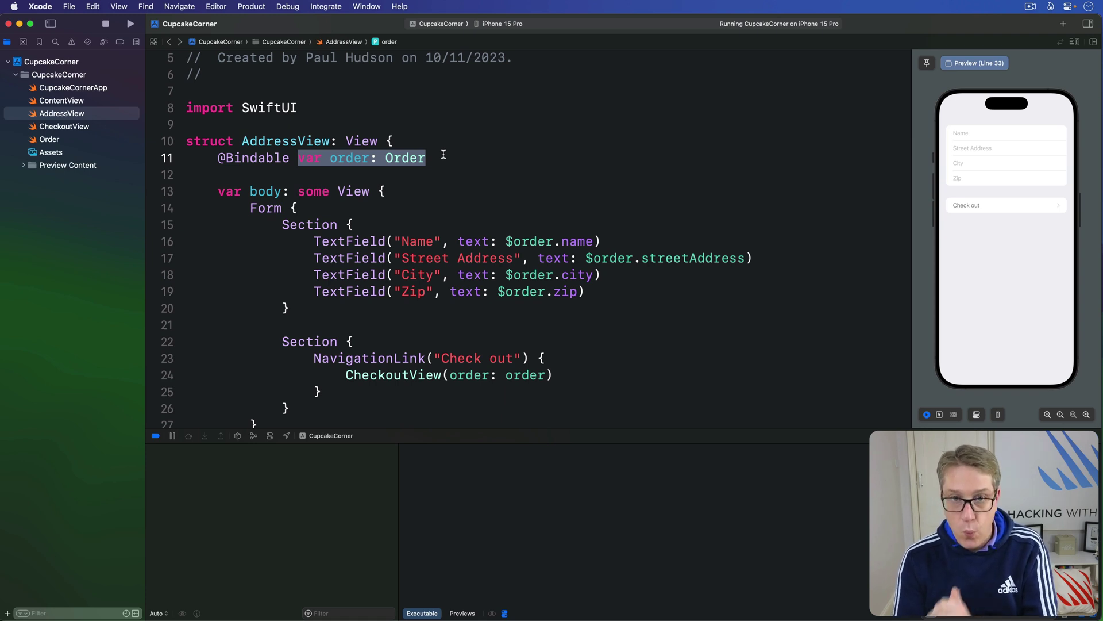
{"action": "left_click", "coordinate": [49, 139]}
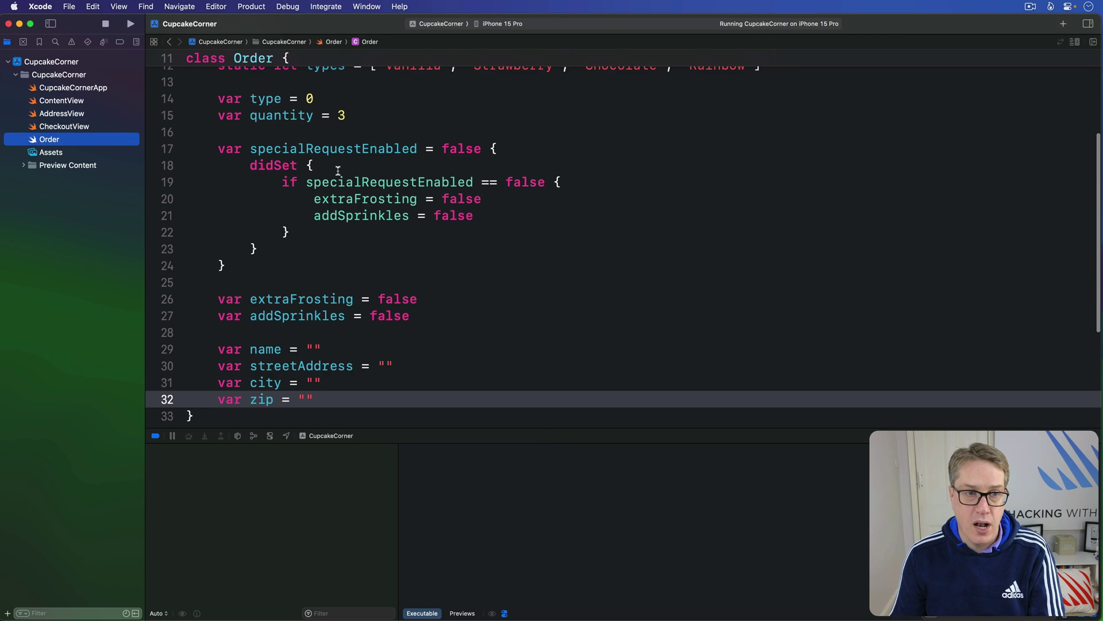
{"action": "scroll", "coordinate": [336, 166], "scroll_direction": "up", "scroll_amount": 10}
{"action": "left_click", "coordinate": [274, 208]}
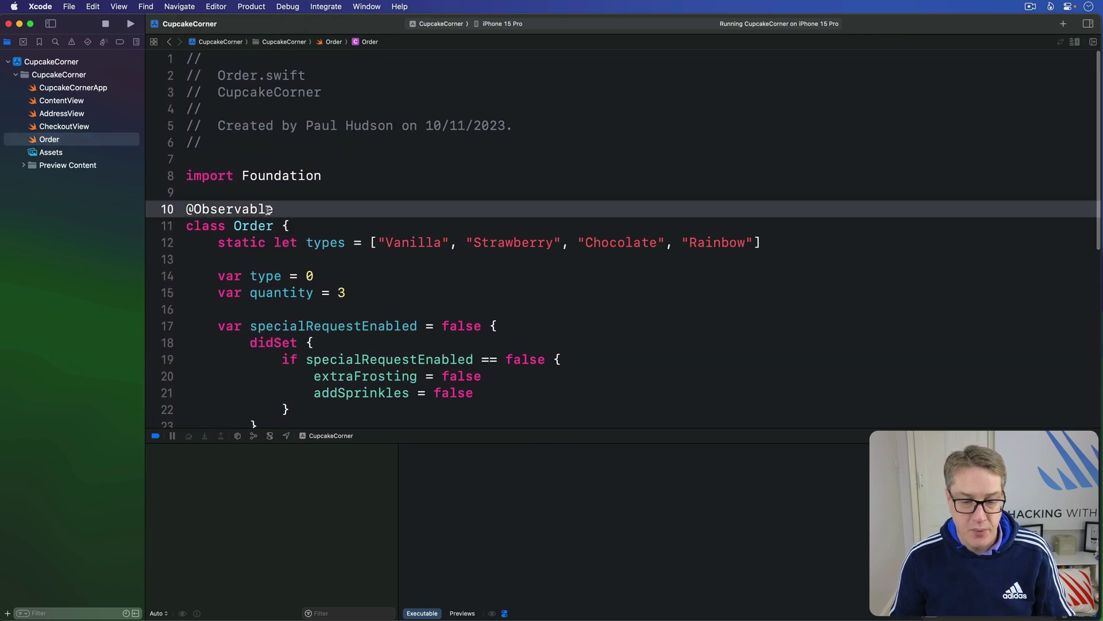
{"action": "double_click", "coordinate": [258, 208]}
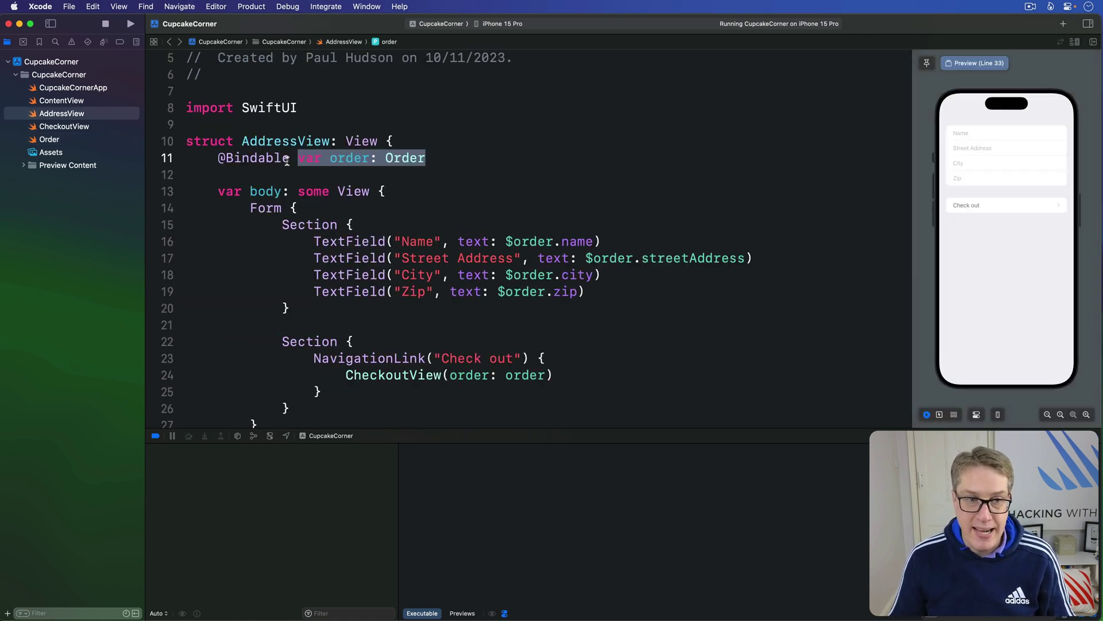
{"action": "left_click", "coordinate": [290, 158]}
{"action": "double_click", "coordinate": [291, 158]}
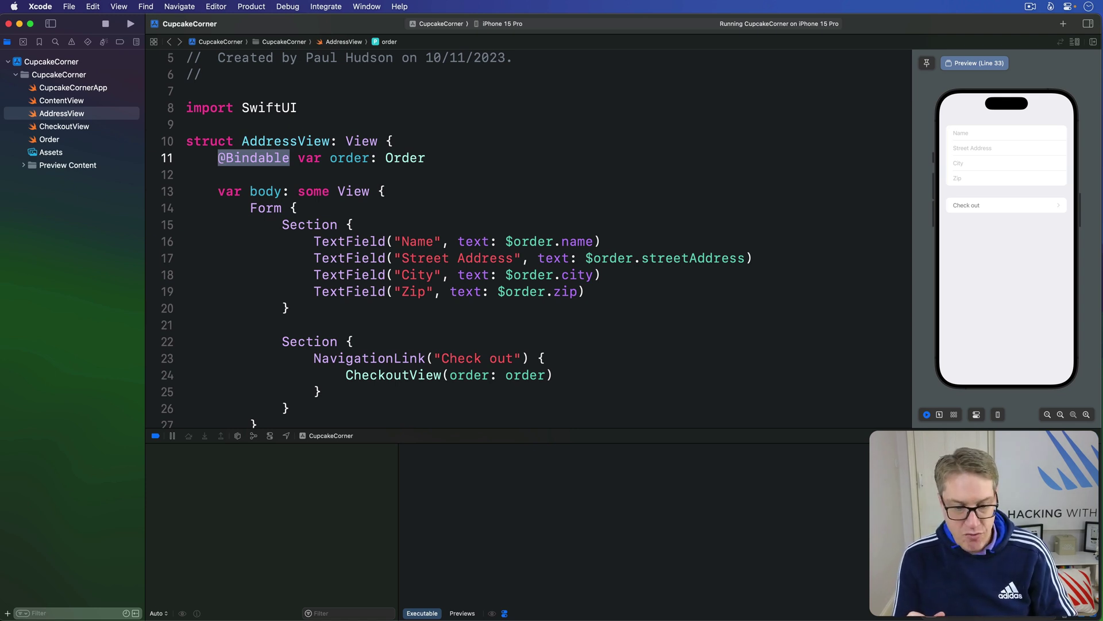
Rerun the app and order Chocolate cakes with a higher count, special requests and sprinkles.
{"action": "key", "text": "super+period"}
{"action": "key", "text": "super+r"}
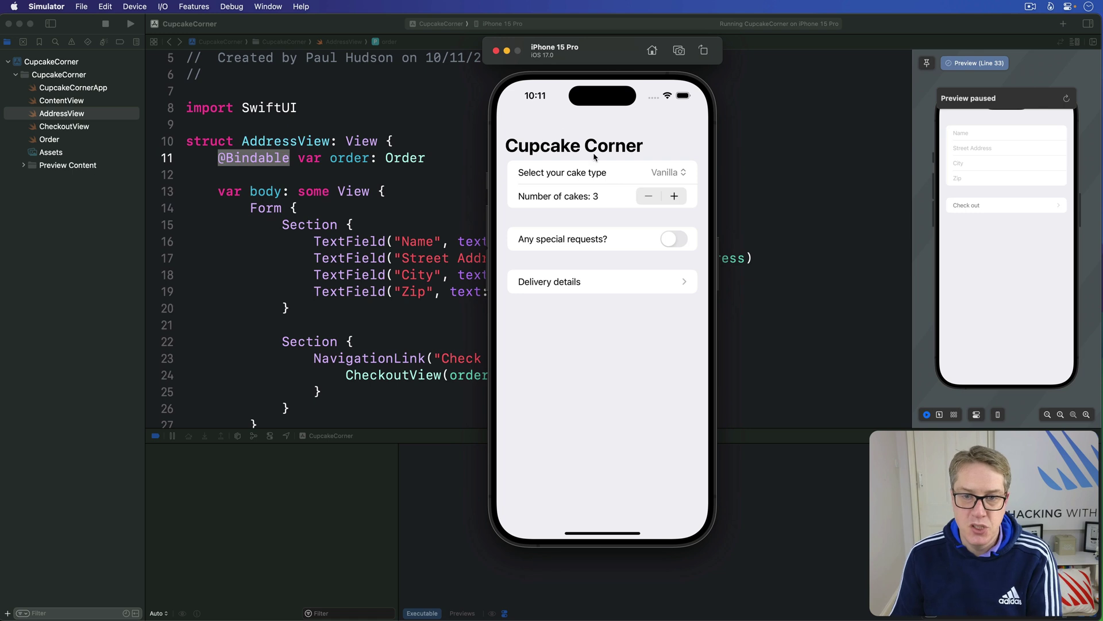
{"action": "left_click", "coordinate": [680, 174]}
{"action": "left_click", "coordinate": [618, 240]}
{"action": "left_click", "coordinate": [679, 199]}
{"action": "left_click", "coordinate": [680, 199]}
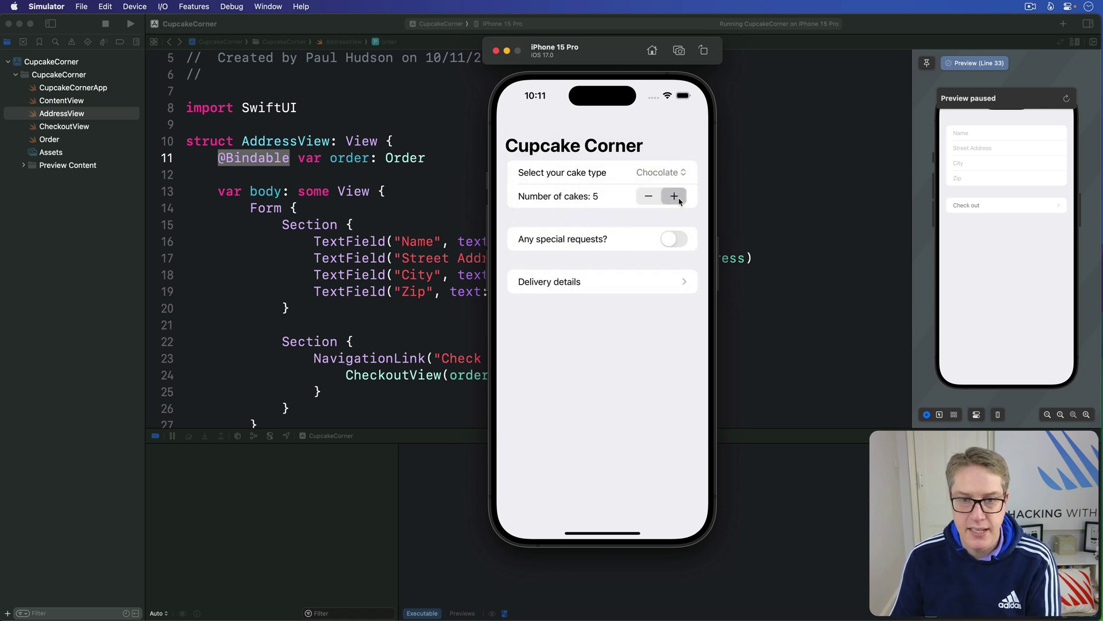
{"action": "left_click", "coordinate": [674, 239]}
{"action": "left_click", "coordinate": [675, 287]}
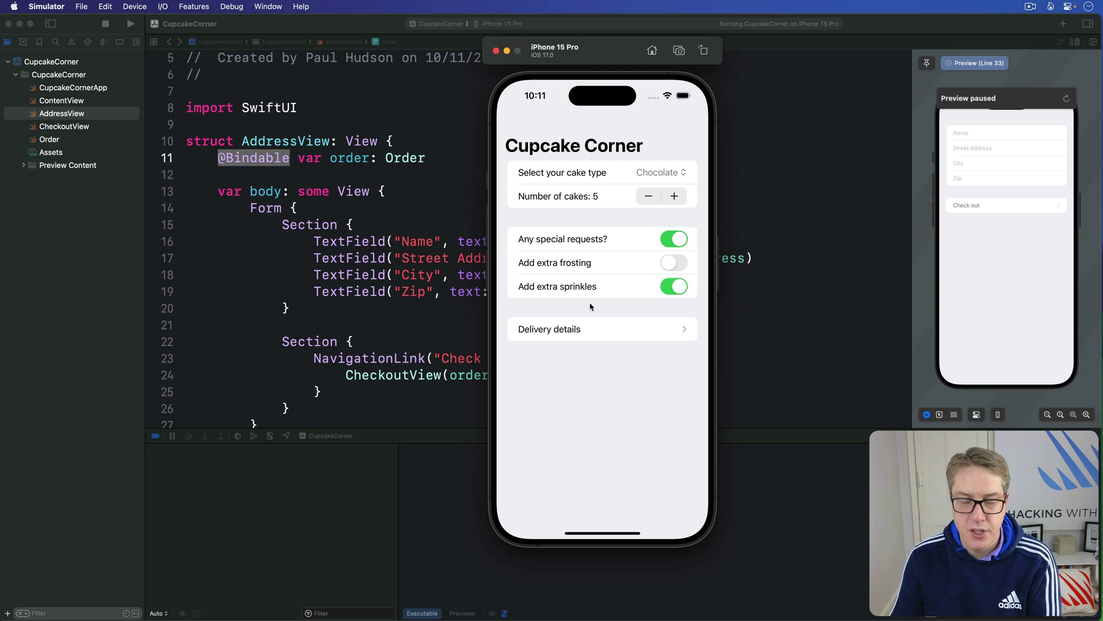
Check the Delivery details form with Zip left blank, then return to Xcode.
{"action": "left_click", "coordinate": [611, 341]}
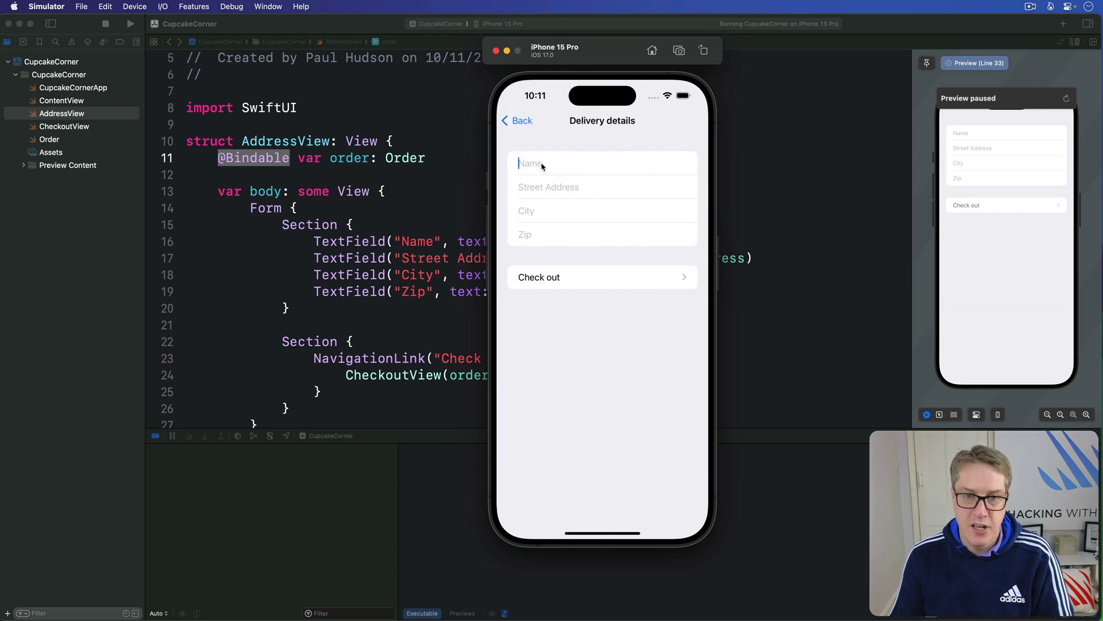
{"action": "type", "text": "Craig Federighi"}
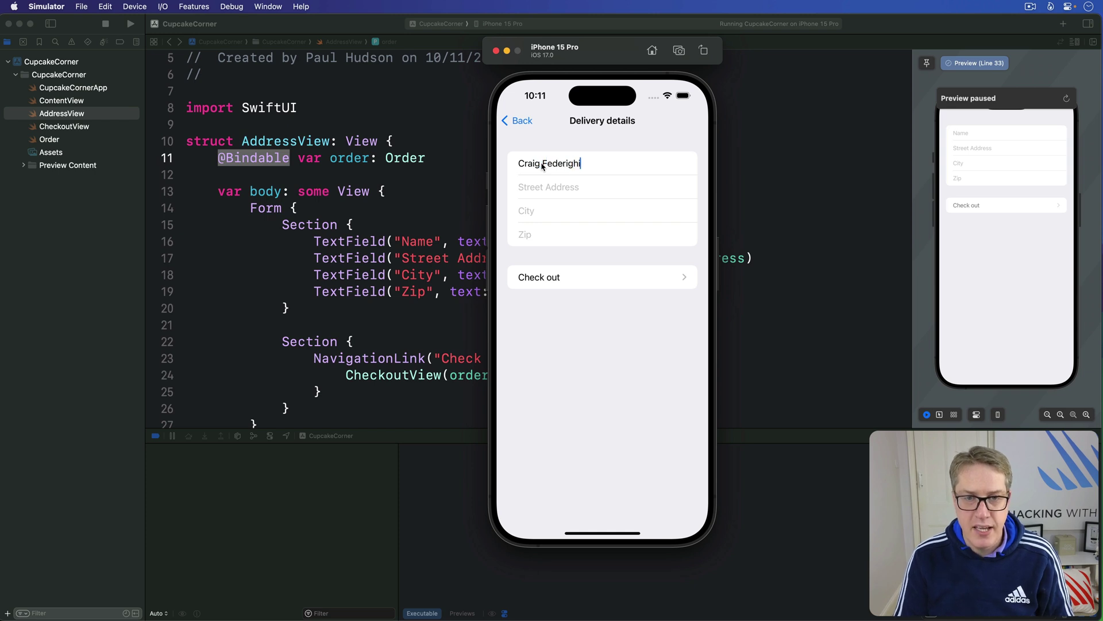
{"action": "type", "text": "Apple Park"}
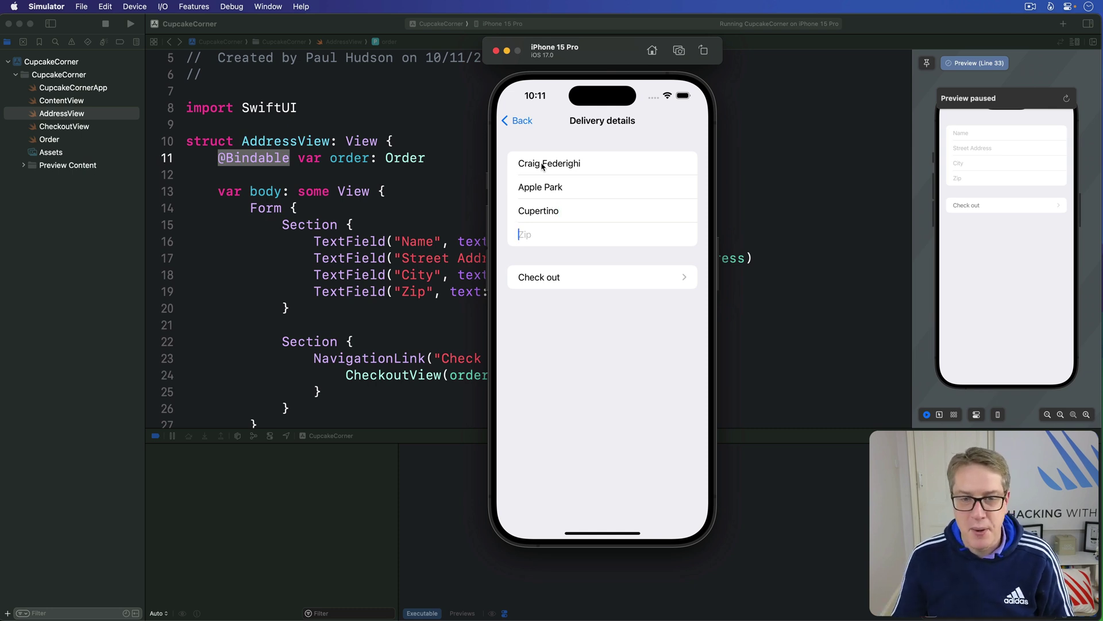
{"action": "left_click", "coordinate": [522, 123]}
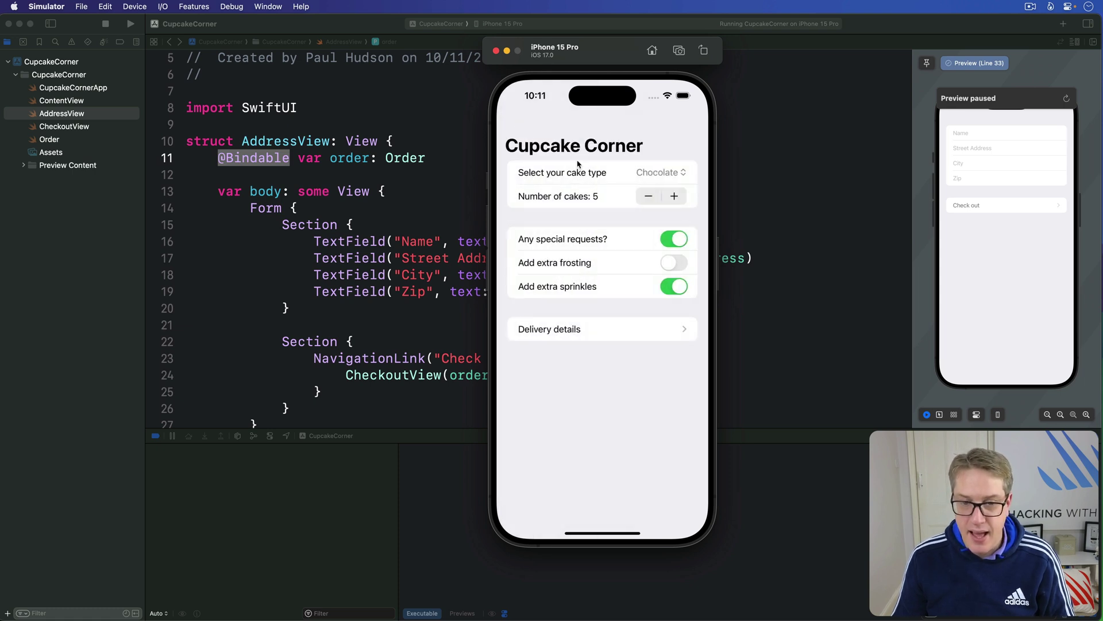
{"action": "left_click", "coordinate": [591, 332]}
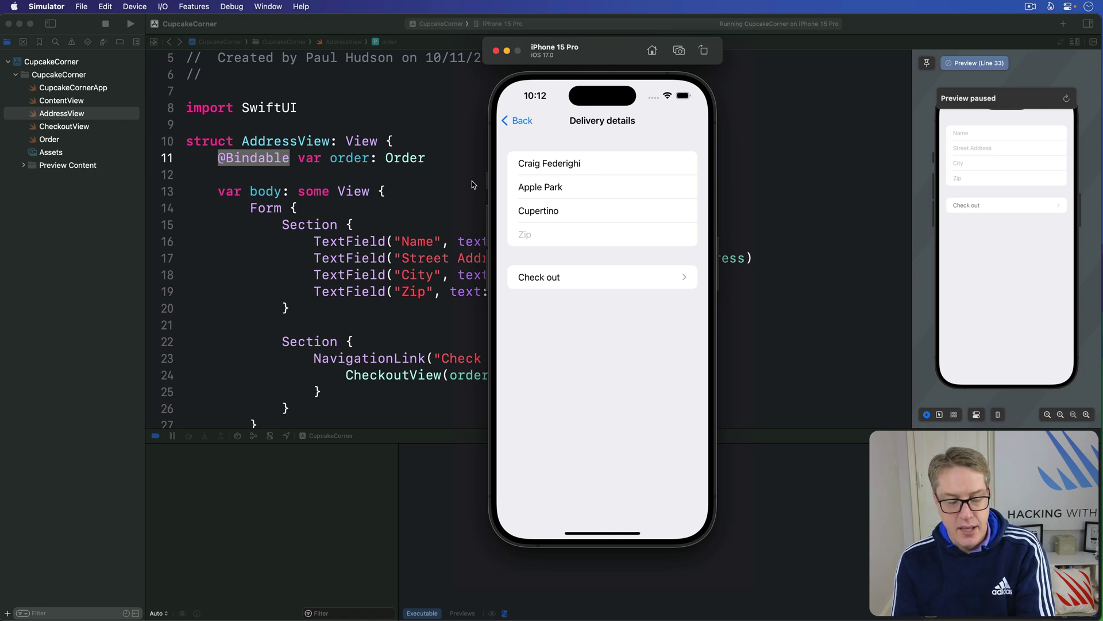
{"action": "key", "text": "super+Tab"}
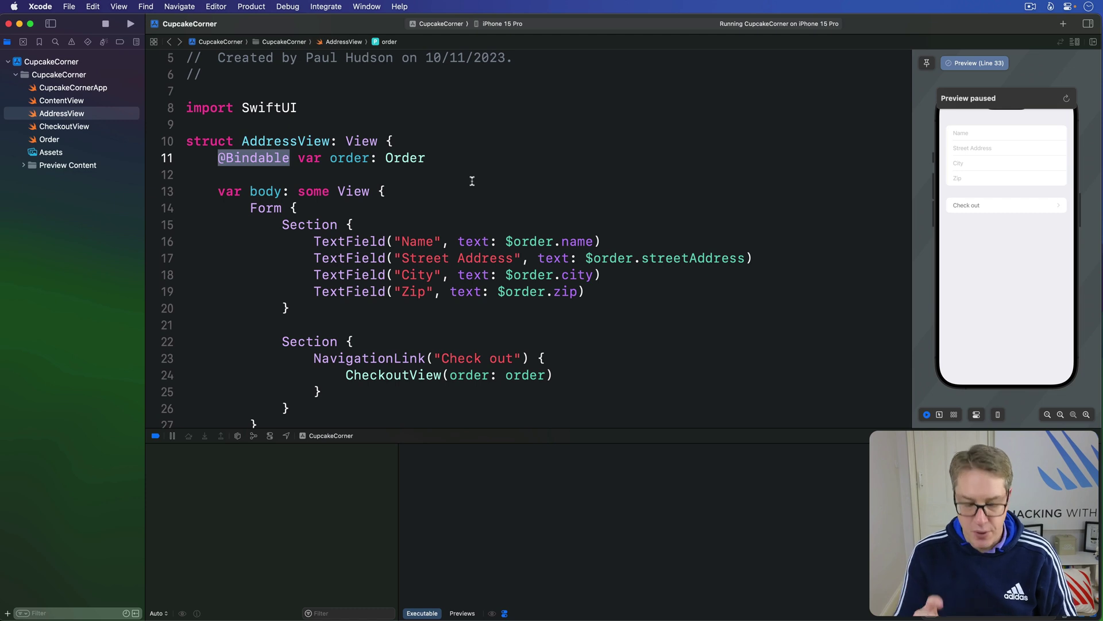
Resume the paused SwiftUI canvas preview with Option-Command-P.
{"action": "key", "text": "alt+super+p"}
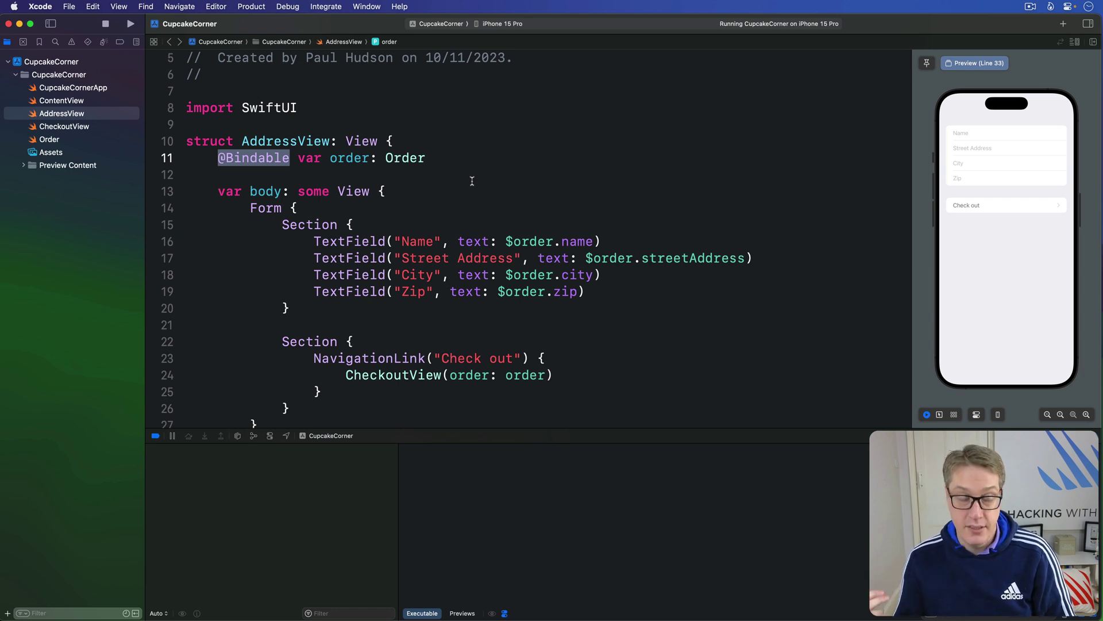
Declare a hasValidAddress Bool computed property below zip in the Order class.
{"action": "left_click", "coordinate": [107, 139]}
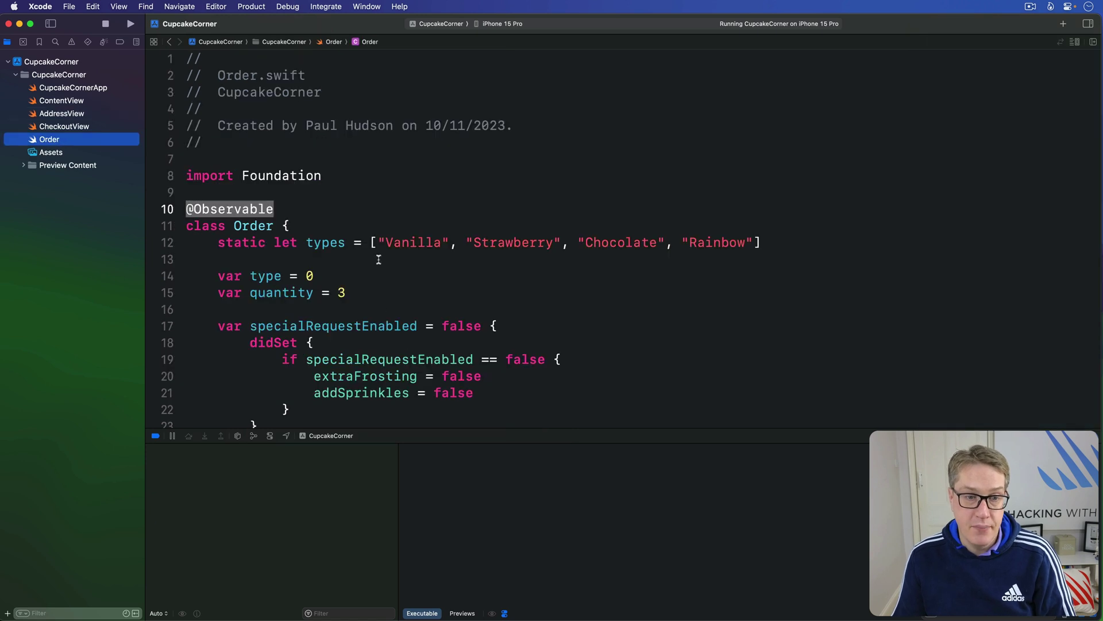
{"action": "scroll", "coordinate": [393, 283], "scroll_direction": "down", "scroll_amount": 3}
{"action": "scroll", "coordinate": [377, 321], "scroll_direction": "down", "scroll_amount": 2}
{"action": "scroll", "coordinate": [371, 318], "scroll_direction": "down", "scroll_amount": 2}
{"action": "left_click", "coordinate": [358, 313]}
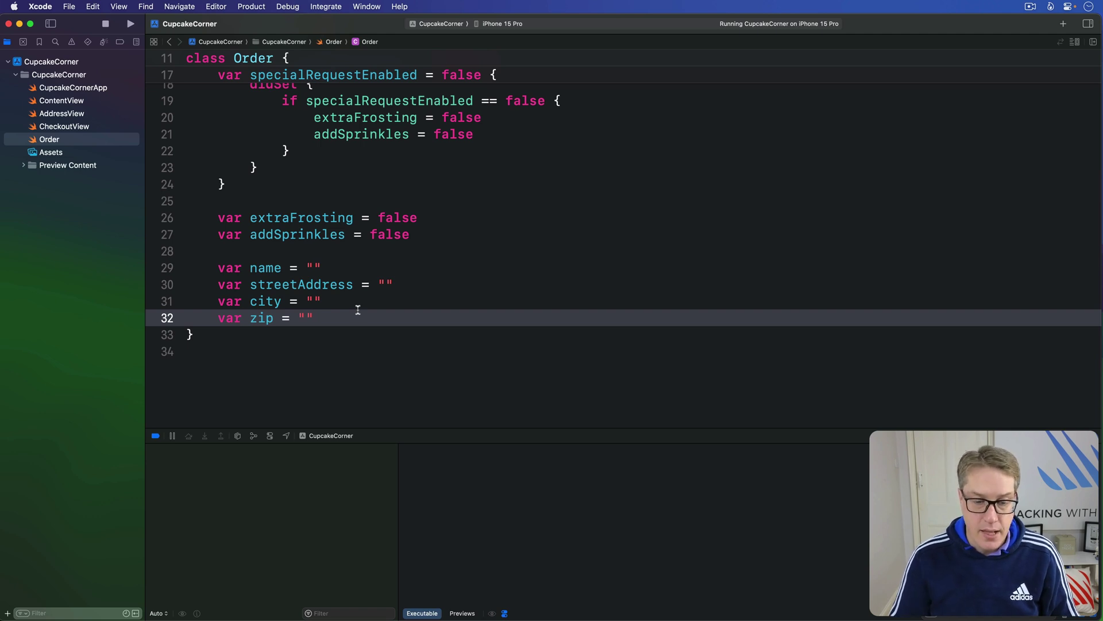
{"action": "key", "text": "Return"}
{"action": "key", "text": "Return"}
{"action": "scroll", "coordinate": [624, 219], "scroll_direction": "down", "scroll_amount": 2}
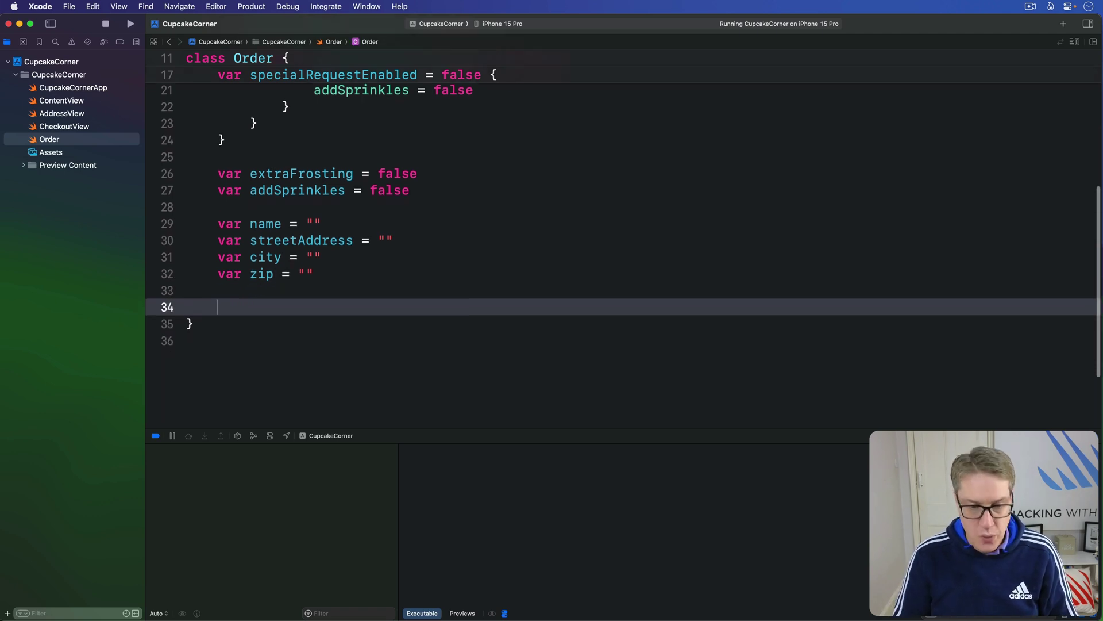
{"action": "type", "text": "ar hasValid"}
{"action": "key", "text": "BackSpace"}
{"action": "type", "text": "Address: Bo"}
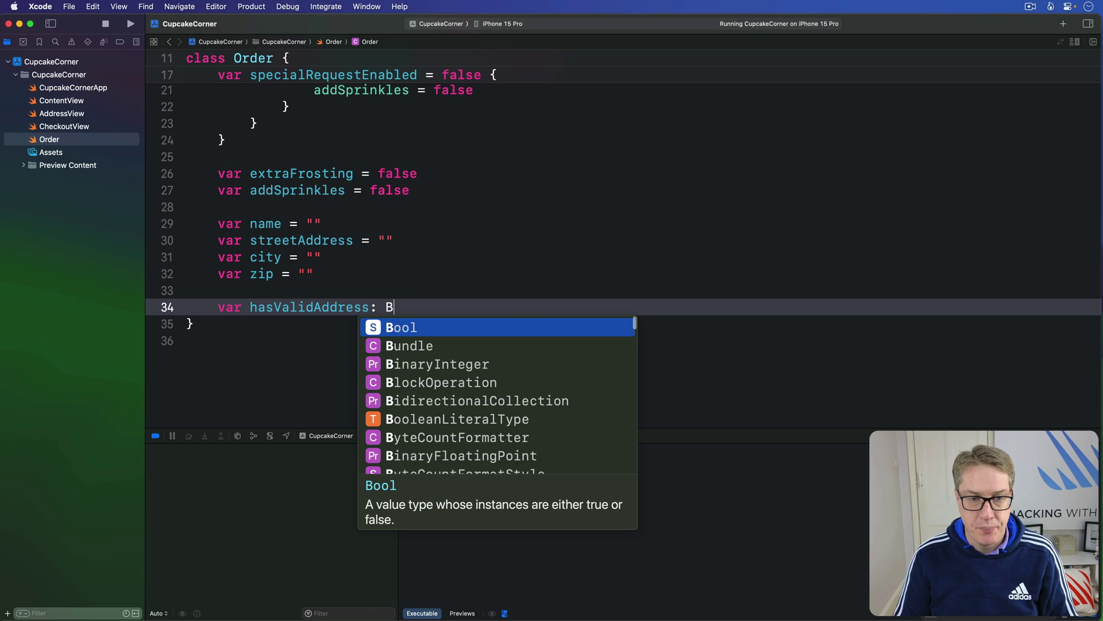
{"action": "type", "text": "ol {"}
{"action": "key", "text": "Return"}
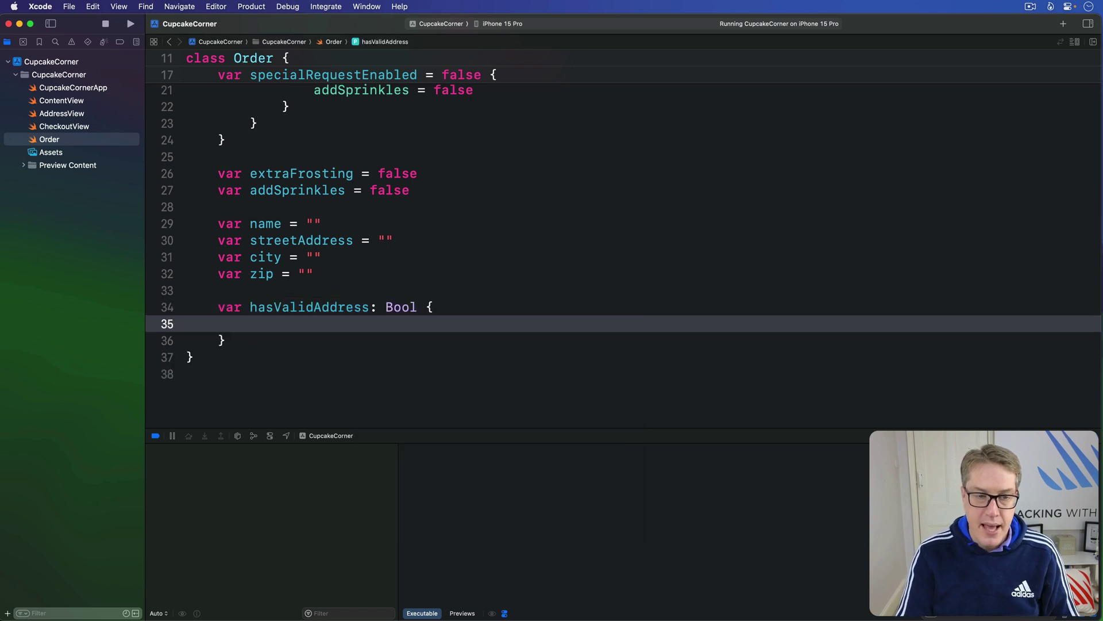
{"action": "type", "text": "if name.is"}
Return false when name, streetAddress, city or zip is empty.
{"action": "key", "text": "Return"}
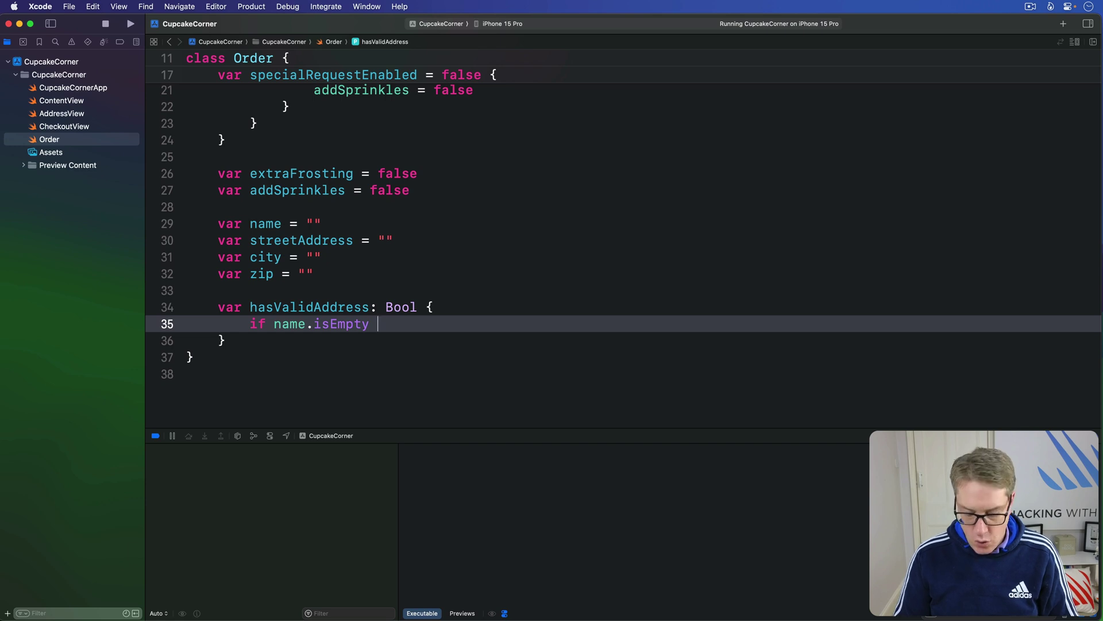
{"action": "type", "text": "tre"}
{"action": "key", "text": "Return"}
{"action": "type", "text": ".is"}
{"action": "key", "text": "Return"}
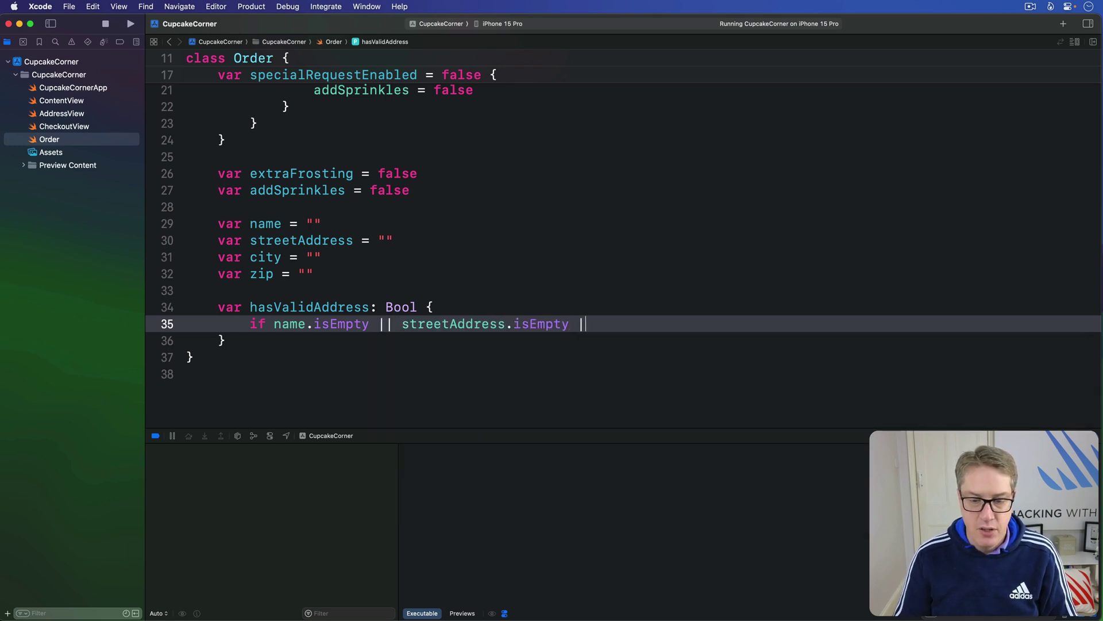
{"action": "type", "text": "city.i"}
{"action": "key", "text": "Return"}
{"action": "type", "text": "z"}
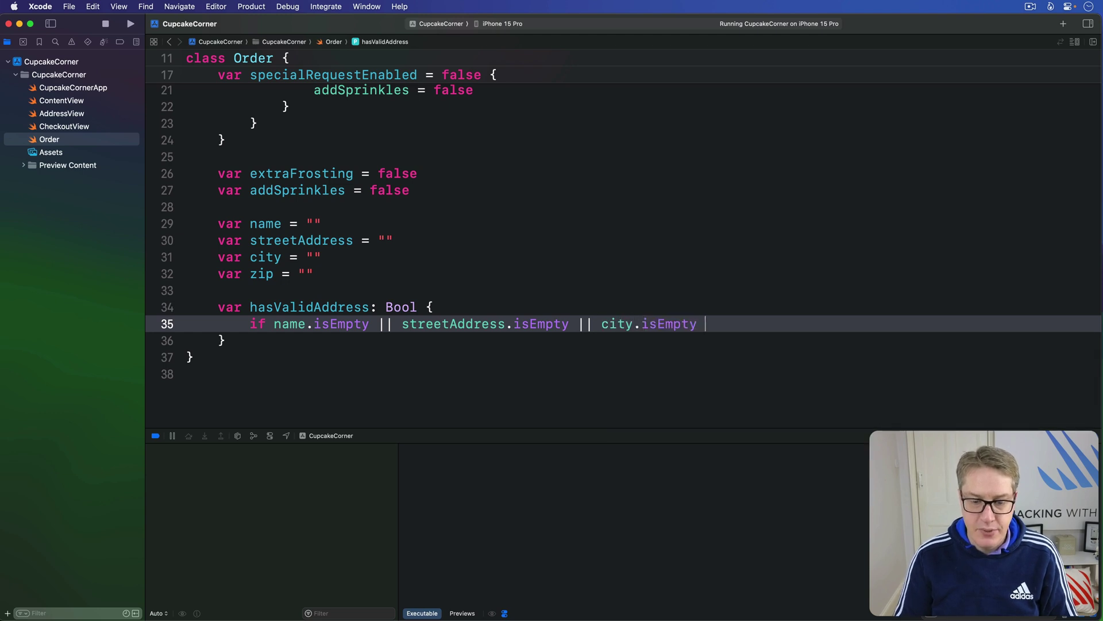
{"action": "type", "text": "ip.i"}
{"action": "key", "text": "Return"}
{"action": "type", "text": "{"}
{"action": "key", "text": "Return"}
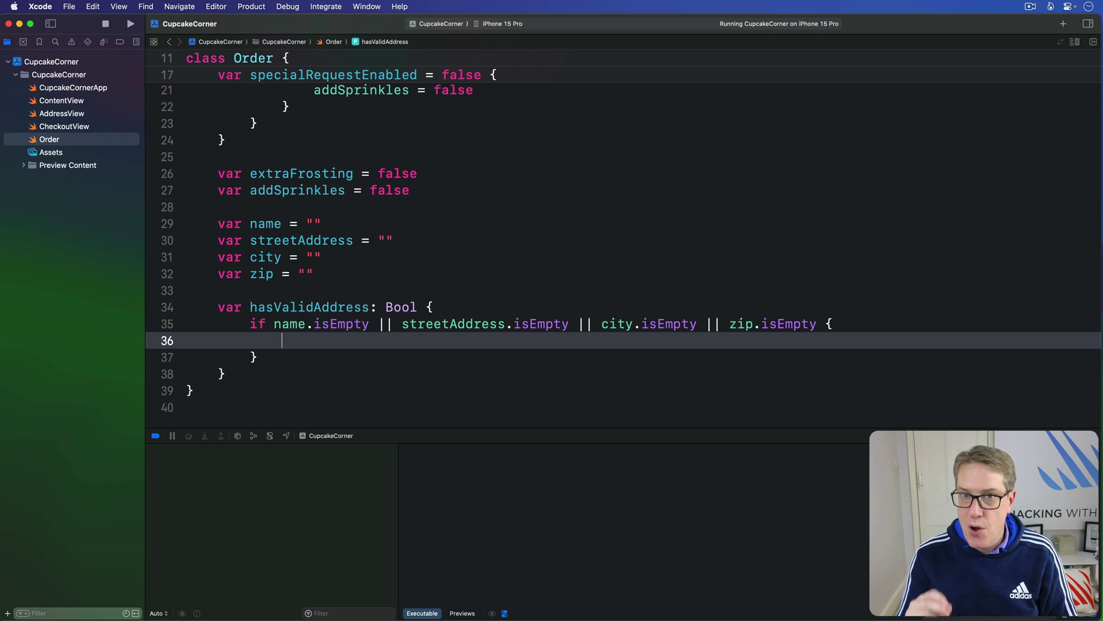
{"action": "type", "text": "return true"}
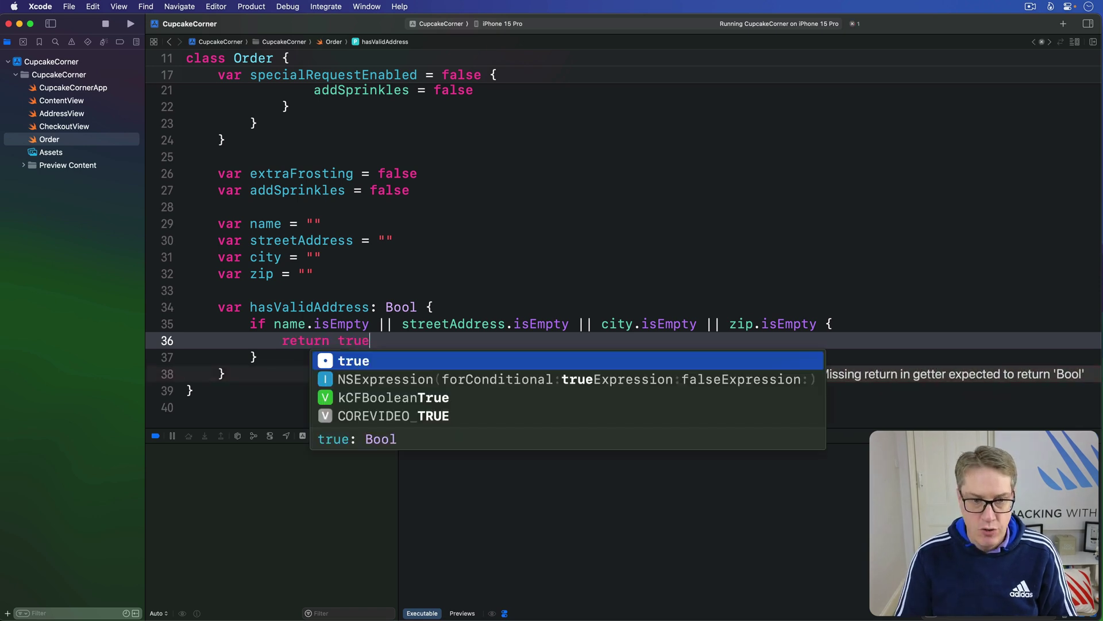
{"action": "key", "text": "BackSpace"}
{"action": "key", "text": "BackSpace"}
{"action": "key", "text": "BackSpace"}
{"action": "type", "text": "false"}
Finish hasValidAddress with a final 'return true' after the if block.
{"action": "key", "text": "Escape"}
{"action": "key", "text": "Down"}
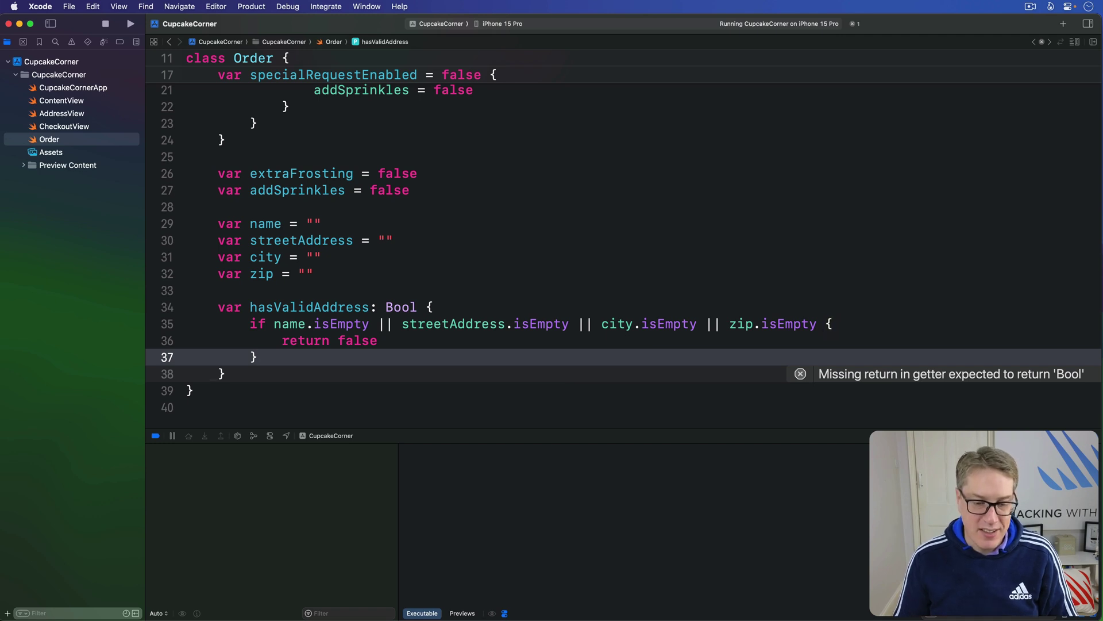
{"action": "key", "text": "Return"}
{"action": "key", "text": "Return"}
{"action": "type", "text": "retur"}
{"action": "key", "text": "BackSpace"}
{"action": "type", "text": "rn true"}
{"action": "key", "text": "Escape"}
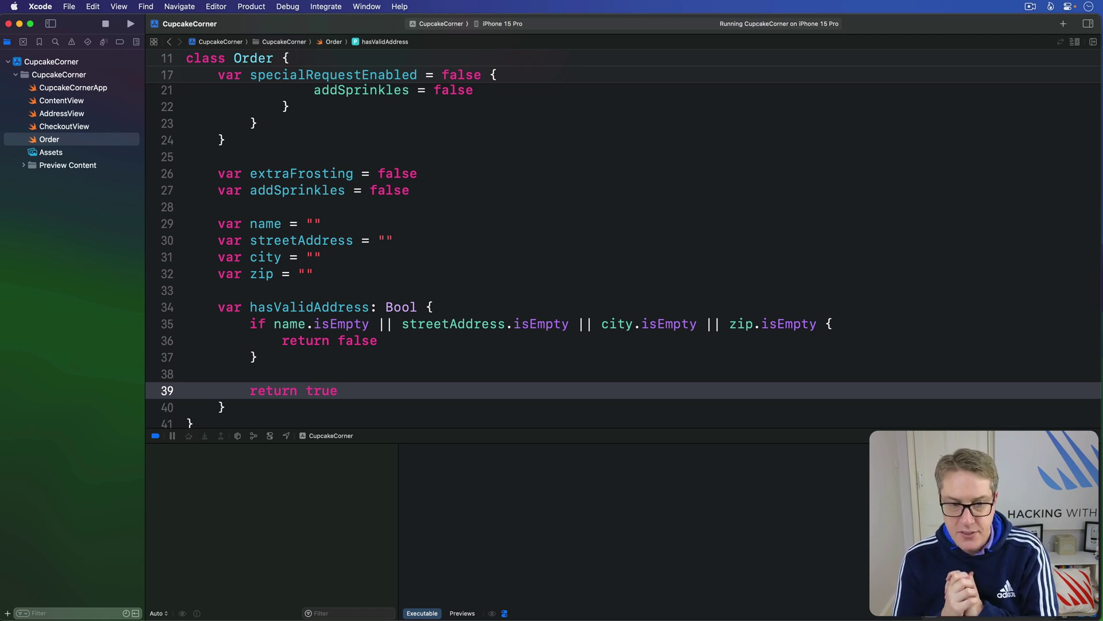
{"action": "double_click", "coordinate": [304, 304]}
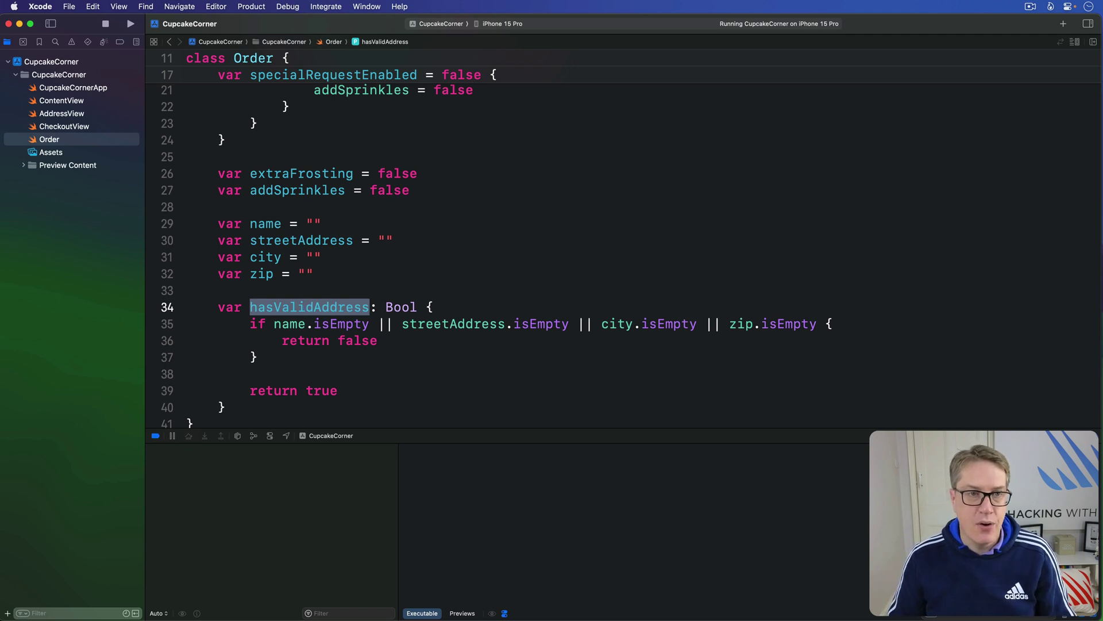
Append .disabled(order.hasValidAddress == false) to the Check out section and stop the app.
{"action": "key", "text": "ctrl+super+Left"}
{"action": "scroll", "coordinate": [366, 389], "scroll_direction": "down", "scroll_amount": 3}
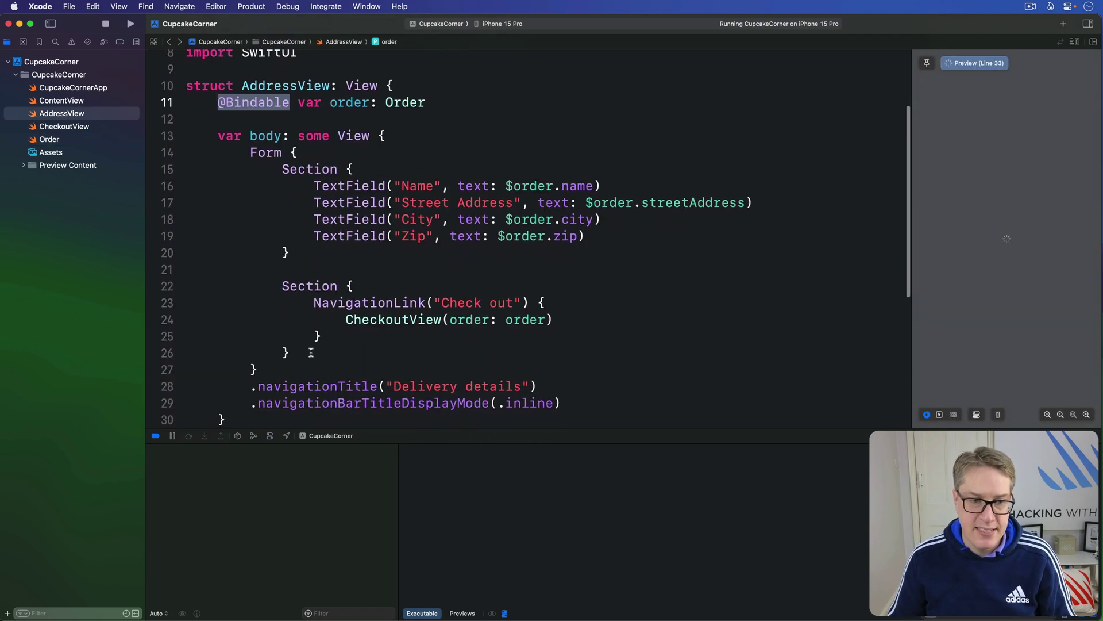
{"action": "left_click_drag", "start_coordinate": [310, 352], "coordinate": [158, 286]}
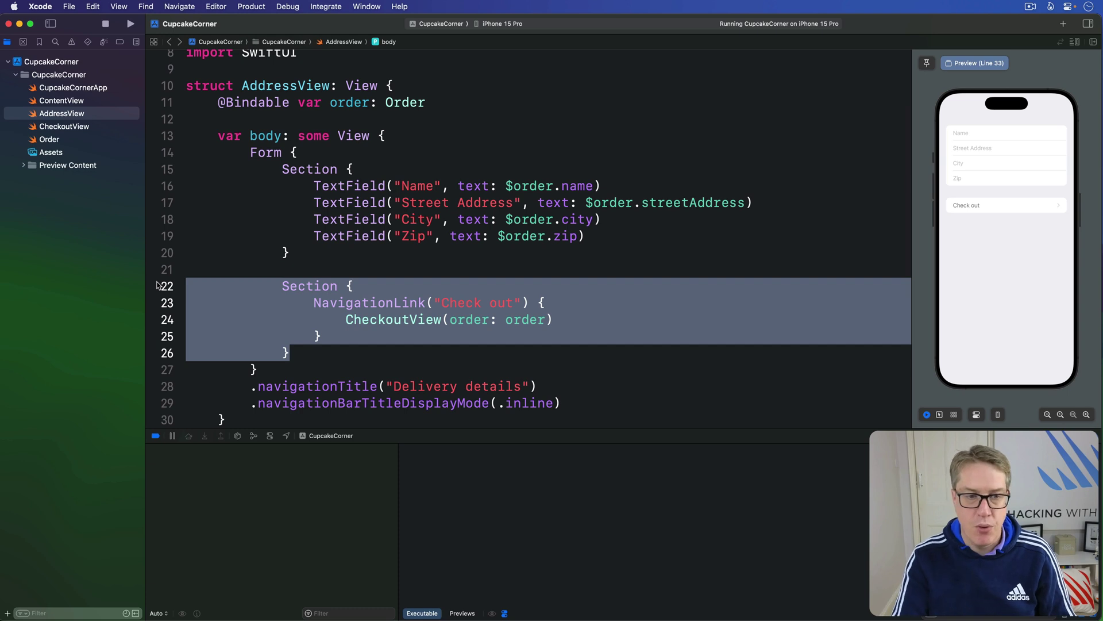
{"action": "key", "text": "Right"}
{"action": "key", "text": "Return"}
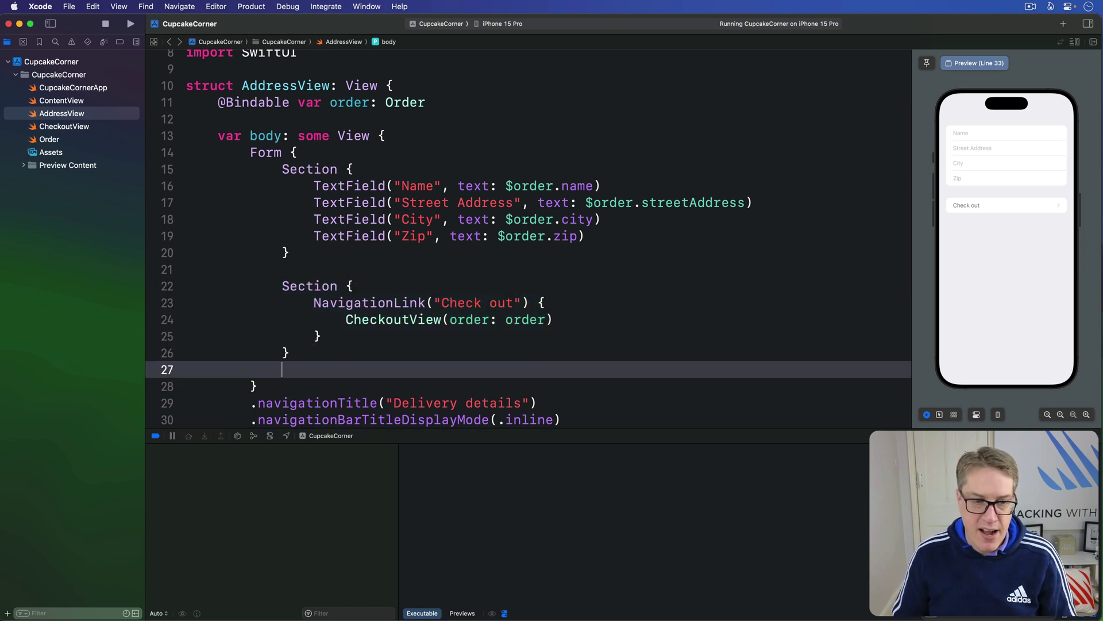
{"action": "type", "text": ".disab"}
{"action": "key", "text": "Return"}
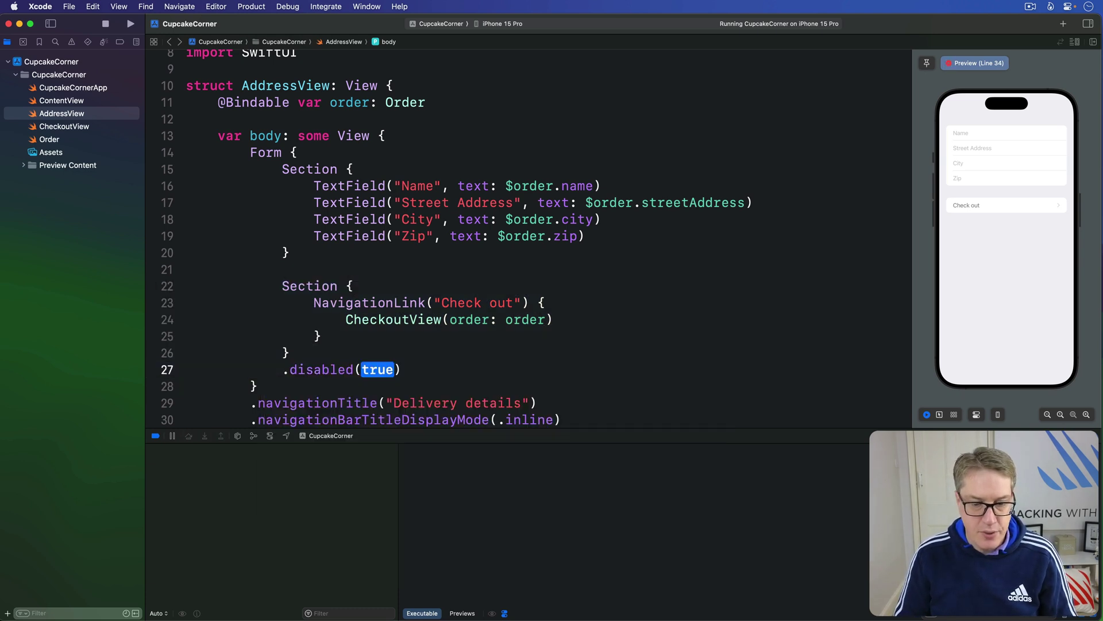
{"action": "type", "text": "order.has"}
{"action": "key", "text": "Return"}
{"action": "type", "text": "== false"}
{"action": "key", "text": "Escape"}
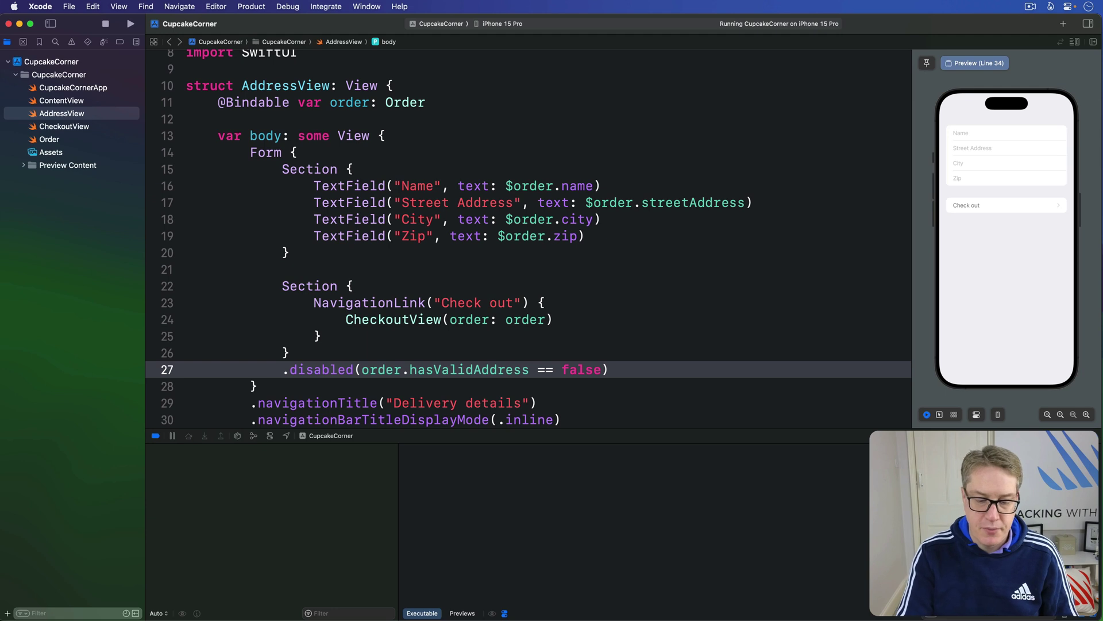
{"action": "key", "text": "super+period"}
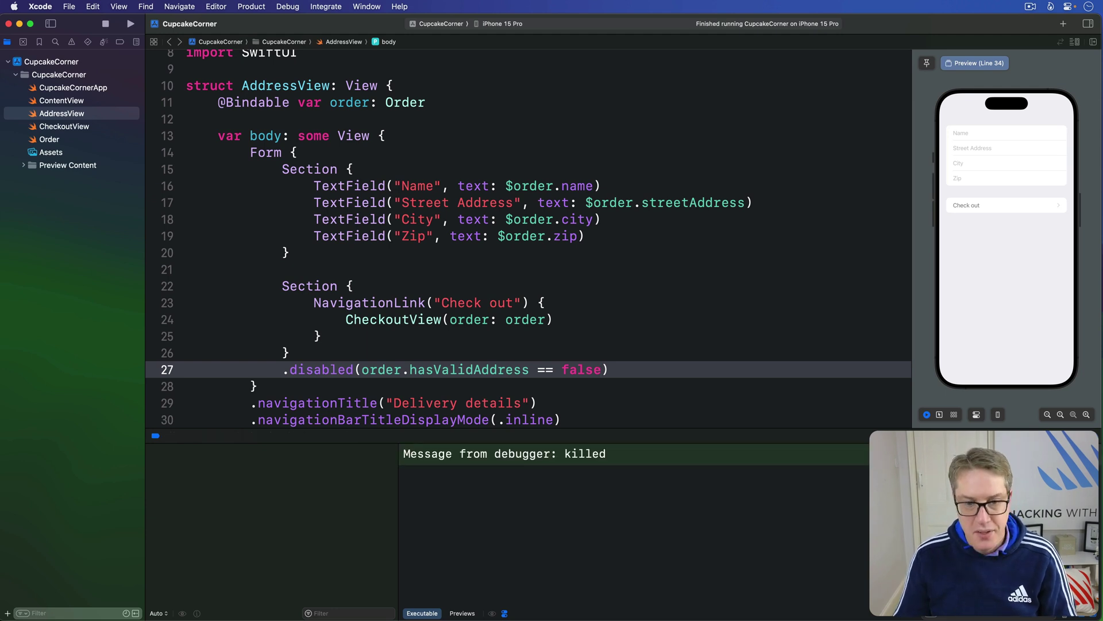
Run the app, fill all address fields, open Check out, then clear Zip to disable it.
{"action": "key", "text": "super+r"}
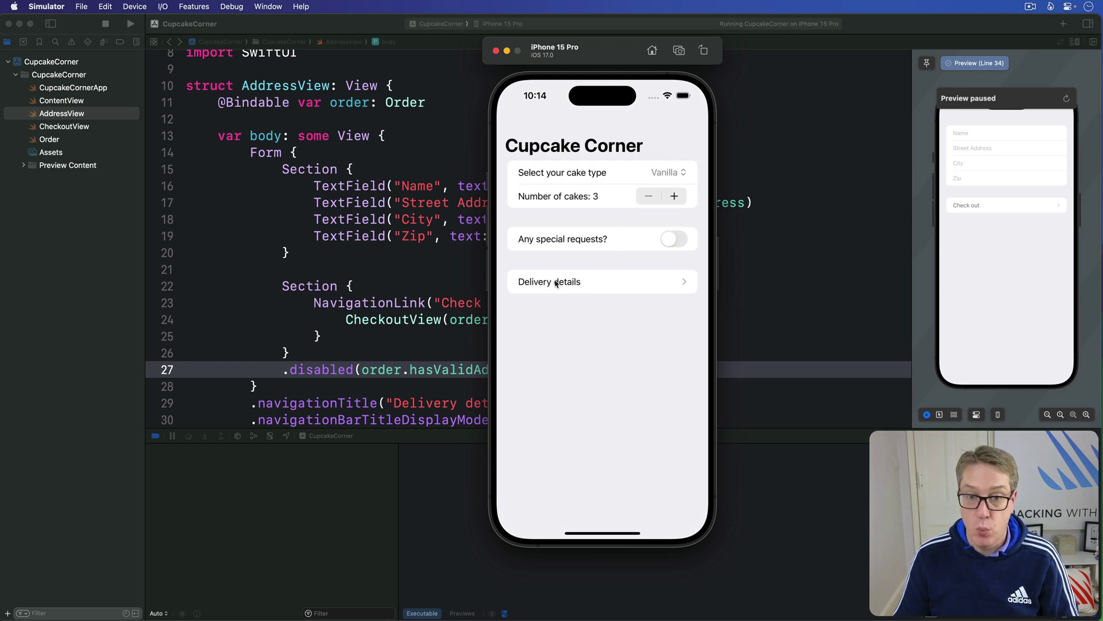
{"action": "left_click", "coordinate": [556, 283]}
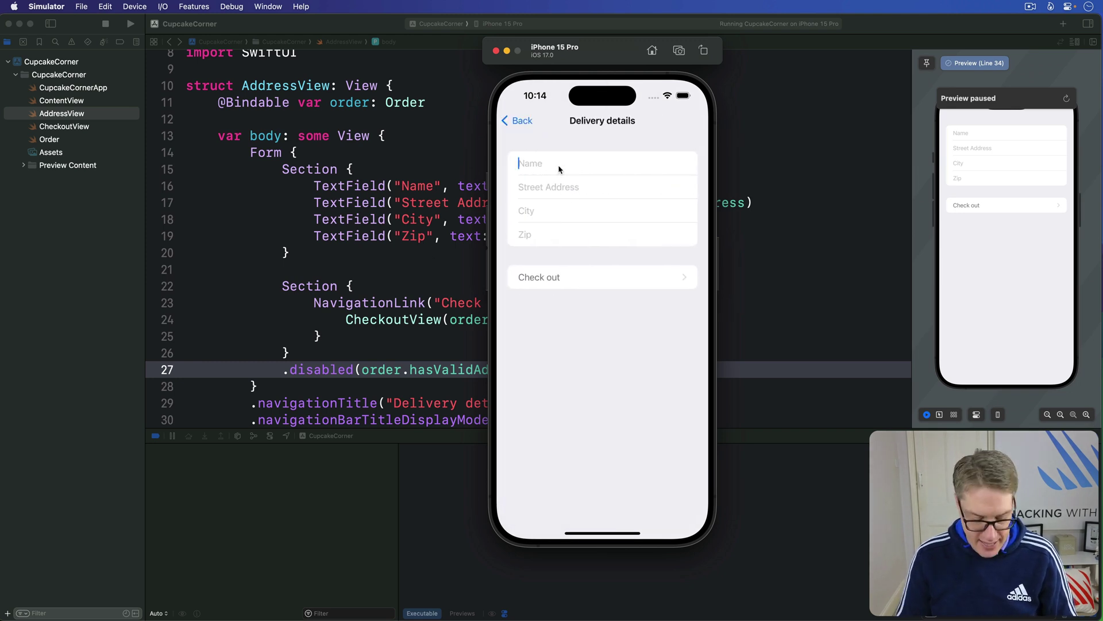
{"action": "type", "text": "Craig Fede"}
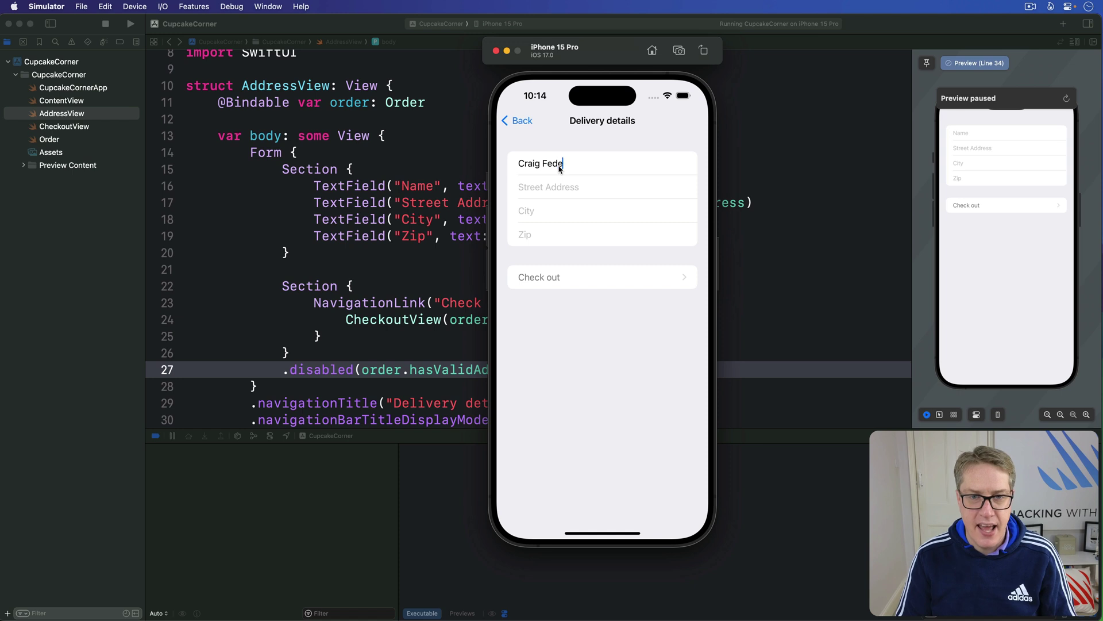
{"action": "type", "text": "righi"}
{"action": "key", "text": "Tab"}
{"action": "type", "text": "A"}
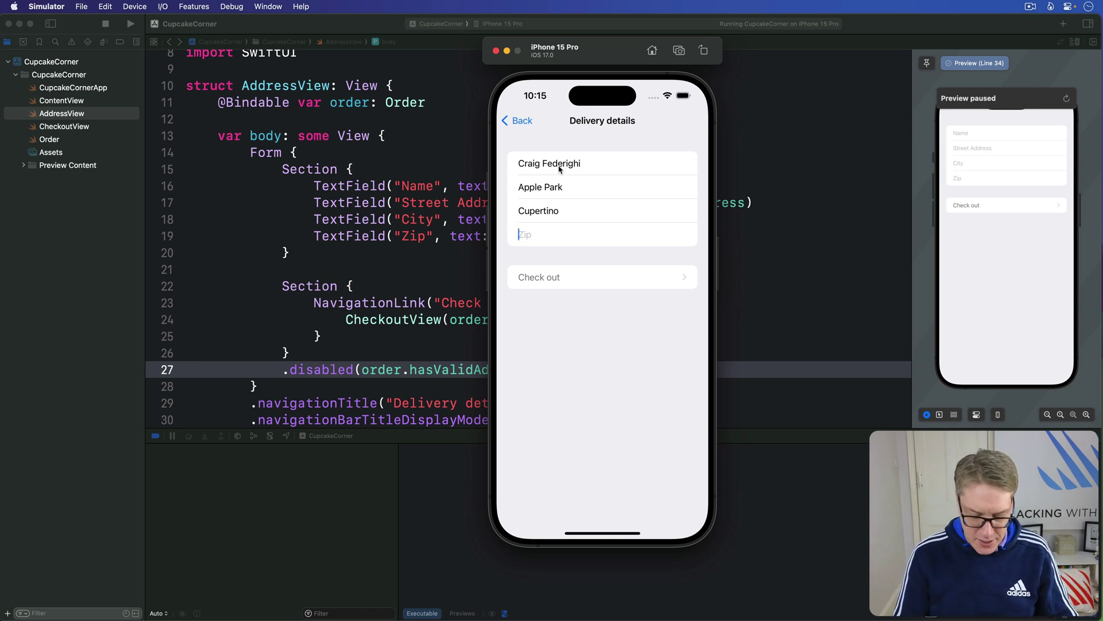
{"action": "type", "text": "90210"}
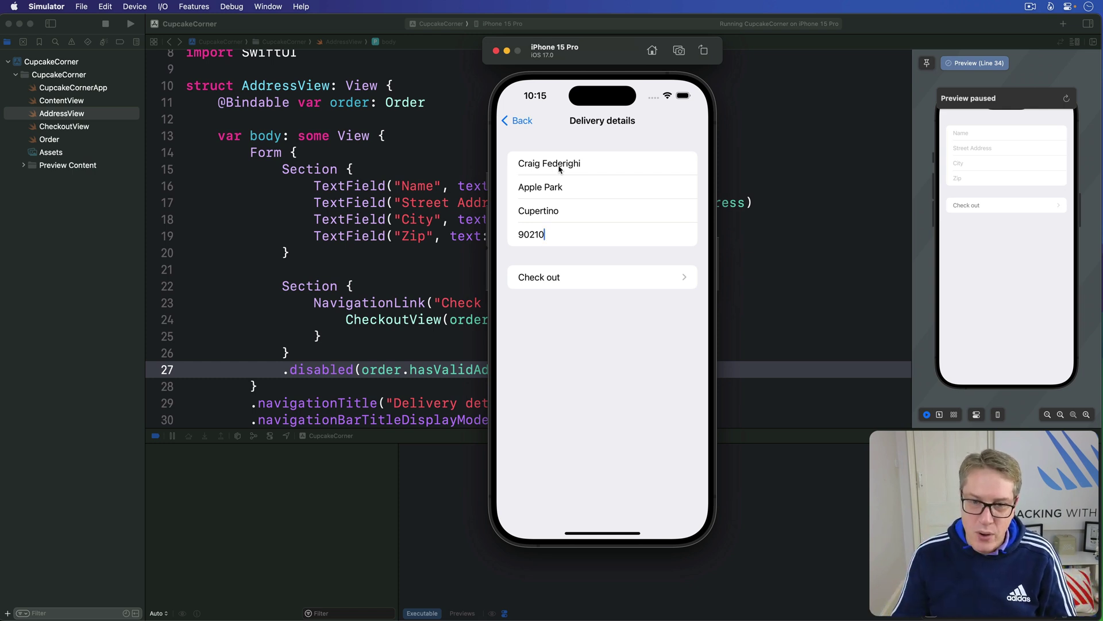
{"action": "left_click", "coordinate": [545, 281]}
{"action": "left_click", "coordinate": [520, 121]}
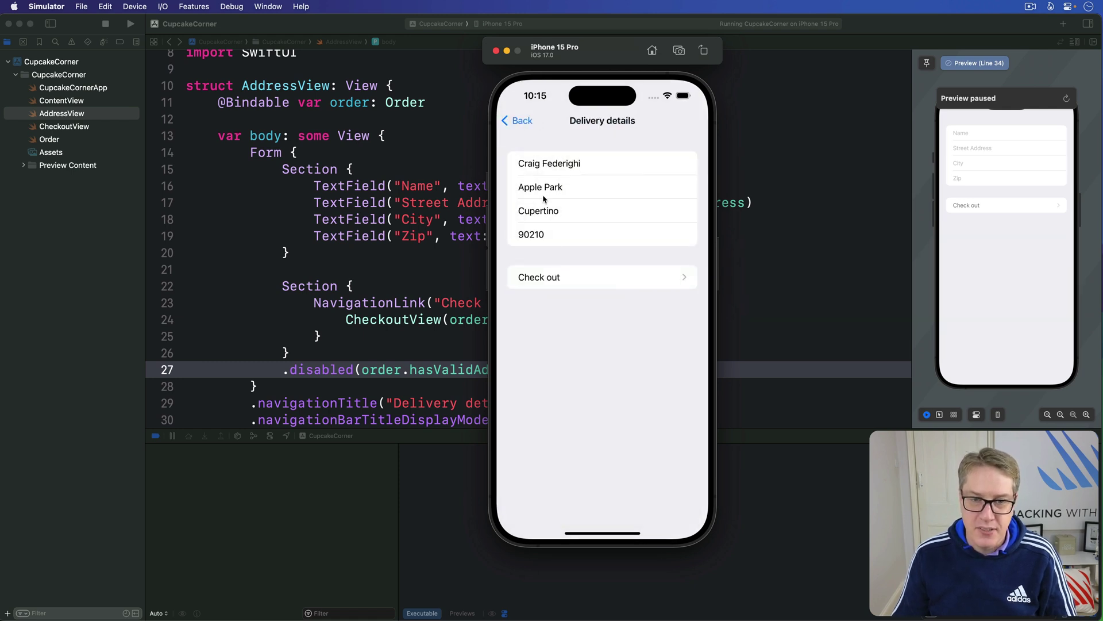
{"action": "left_click", "coordinate": [561, 238]}
{"action": "key", "text": "BackSpace"}
{"action": "key", "text": "BackSpace"}
{"action": "key", "text": "BackSpace"}
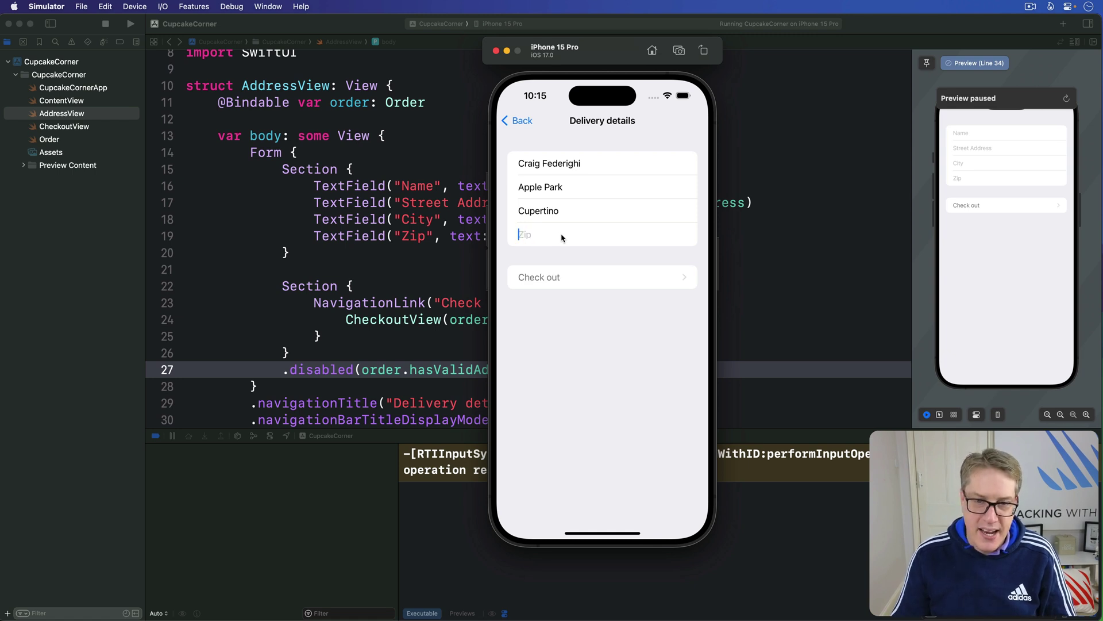